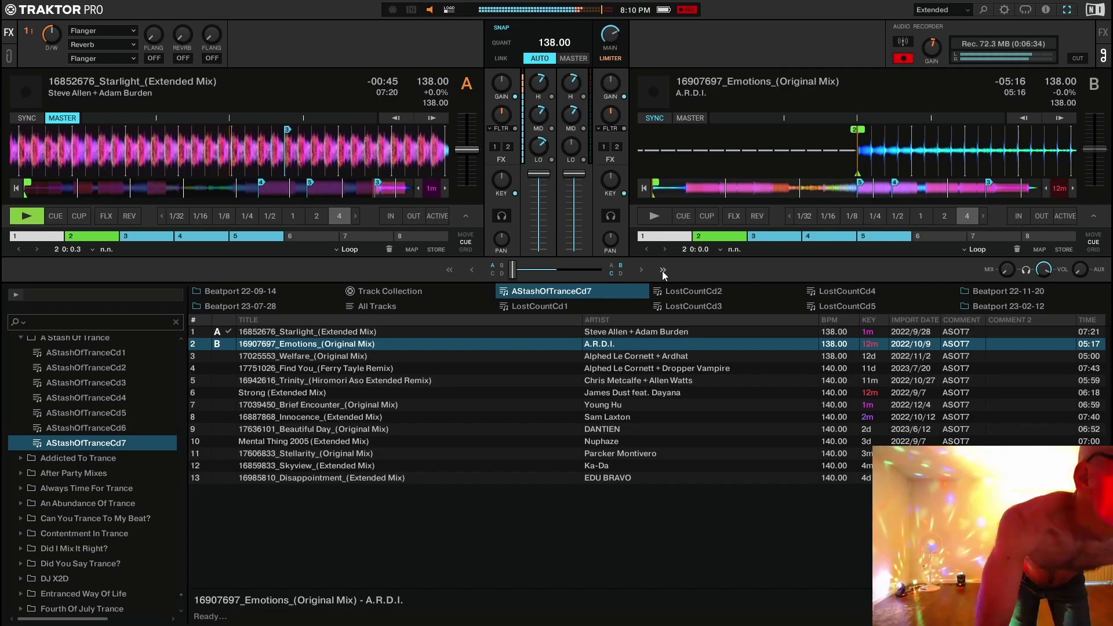
Start Emotions on deck B, crossfade from deck A to it, and cut the audio recording into a new file.
{"action": "key", "text": "space"}
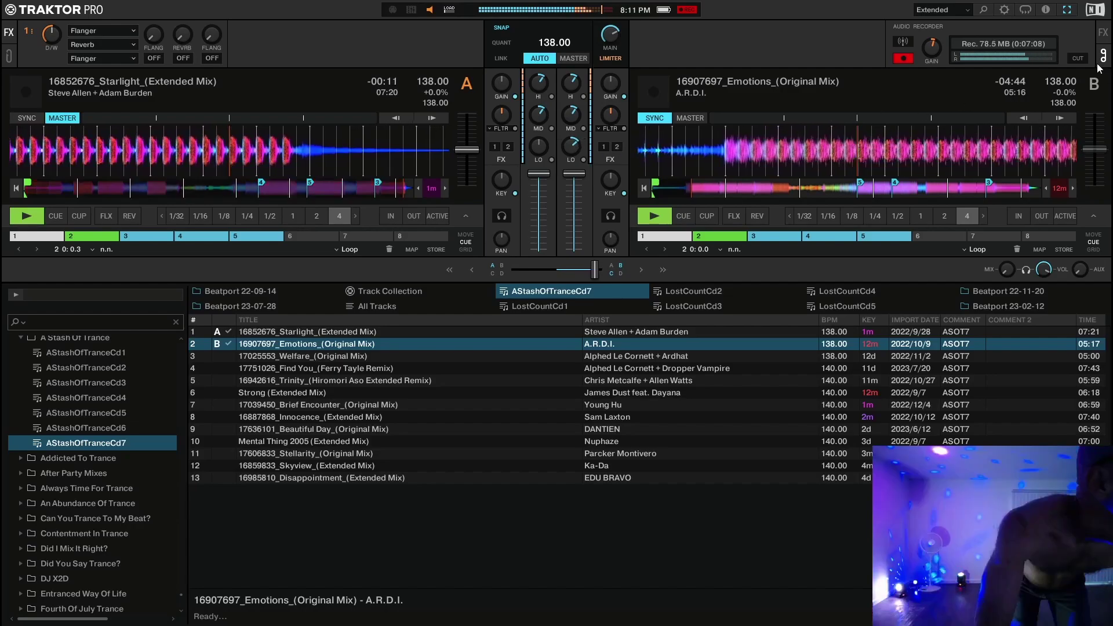
{"action": "left_click", "coordinate": [1076, 58]}
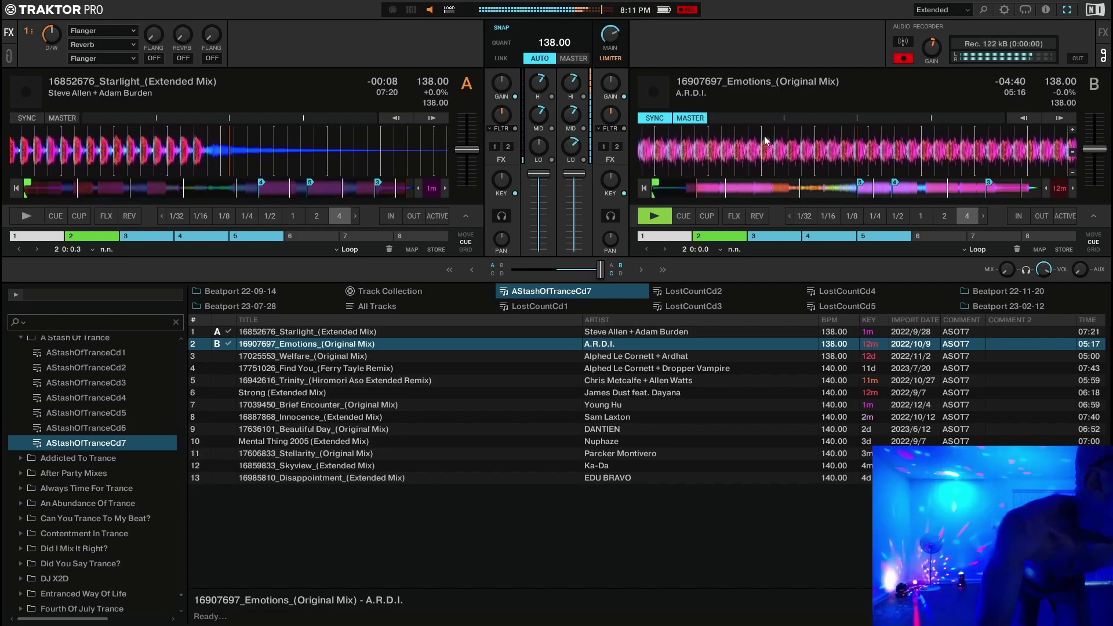
Load track 3, Welfare (Original Mix), into deck A and enable sync on that deck.
{"action": "left_click", "coordinate": [374, 355]}
{"action": "right_click", "coordinate": [374, 355]}
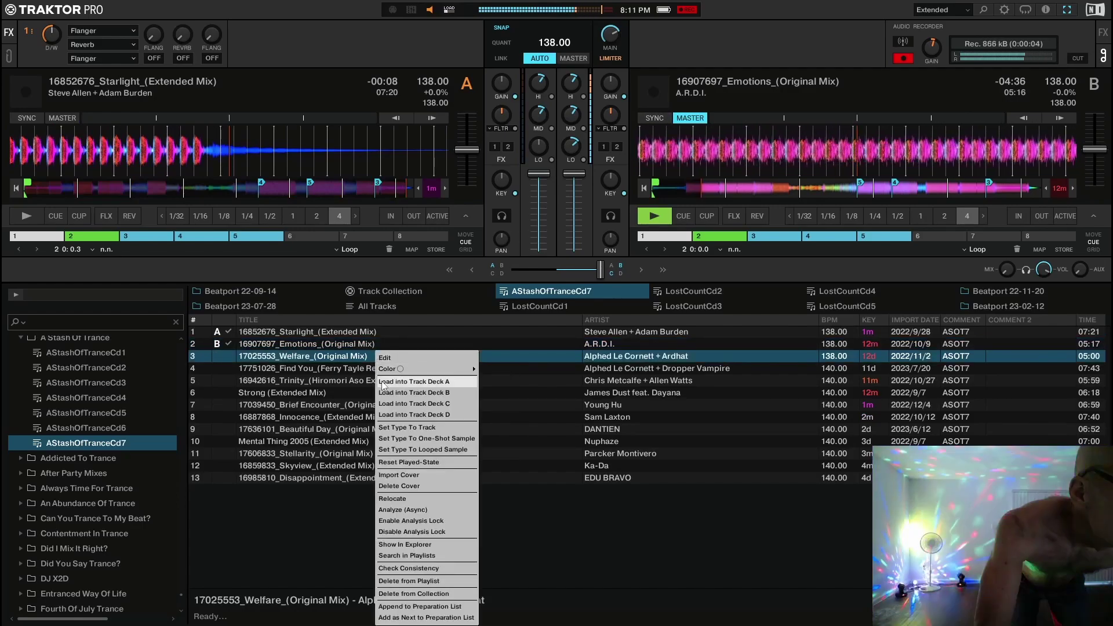
{"action": "left_click", "coordinate": [413, 381]}
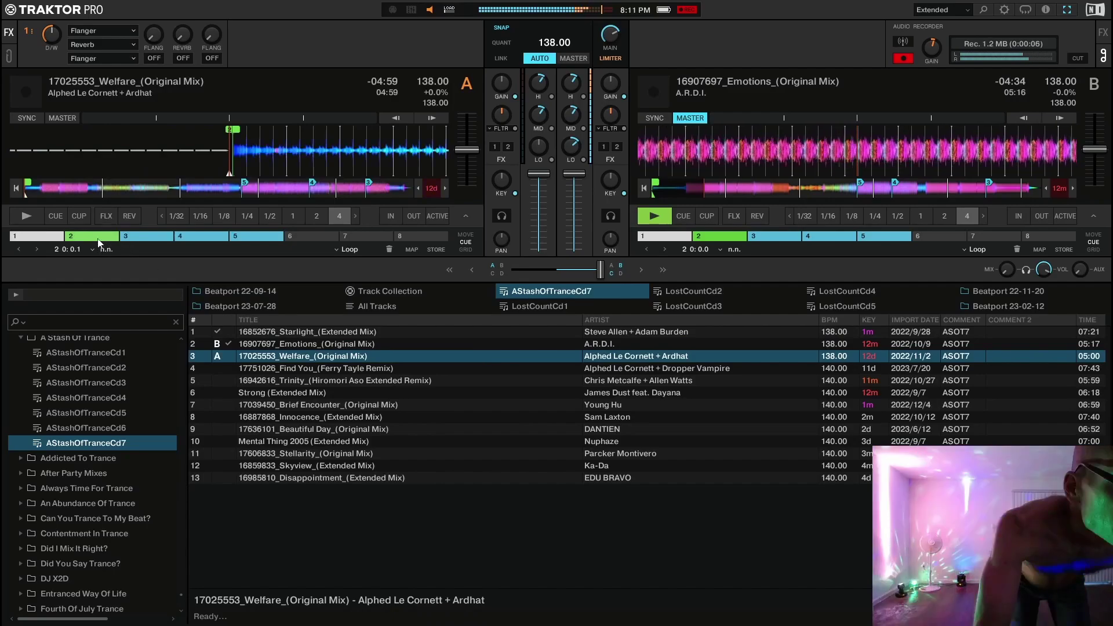
{"action": "left_click", "coordinate": [29, 118]}
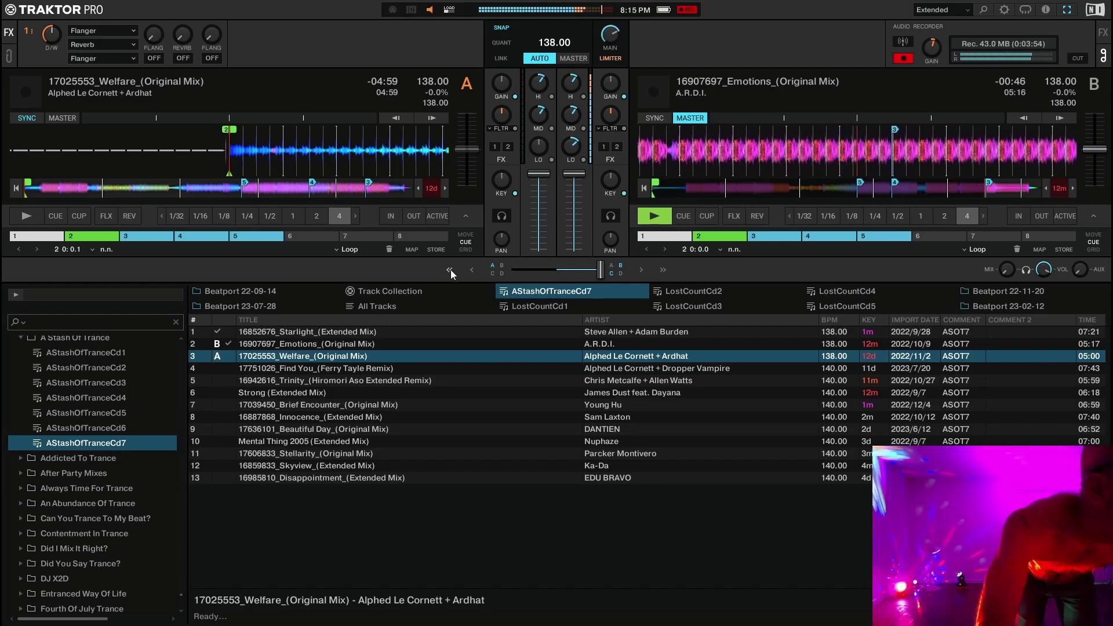
Mix from Emotions to Welfare on deck A, cutting the recording and releasing deck A's sync after the transition.
{"action": "key", "text": "space"}
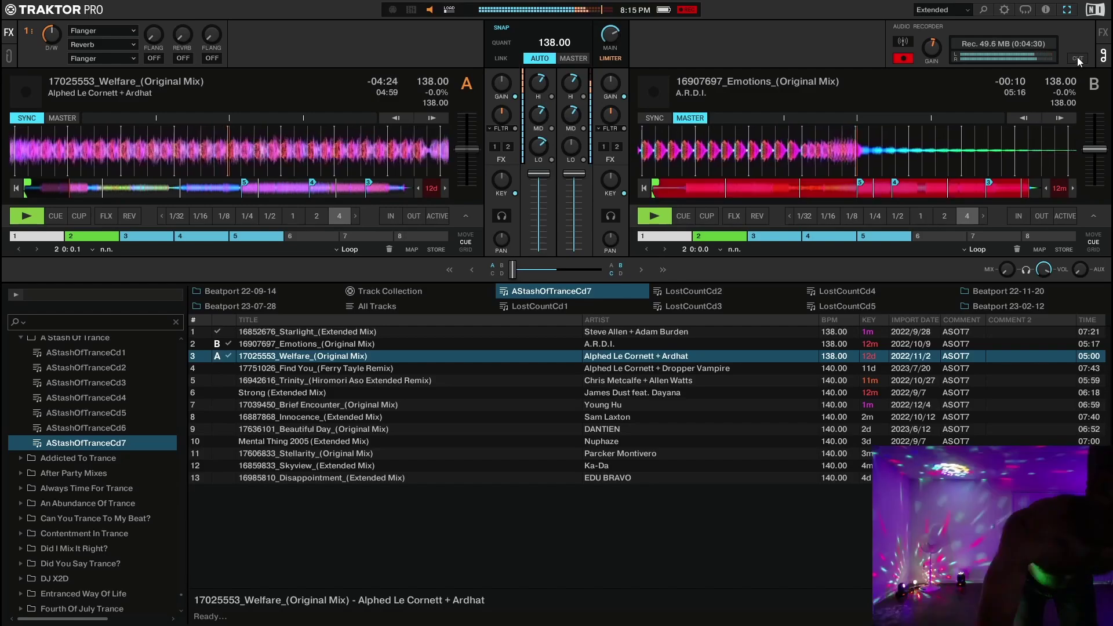
{"action": "left_click", "coordinate": [1078, 57]}
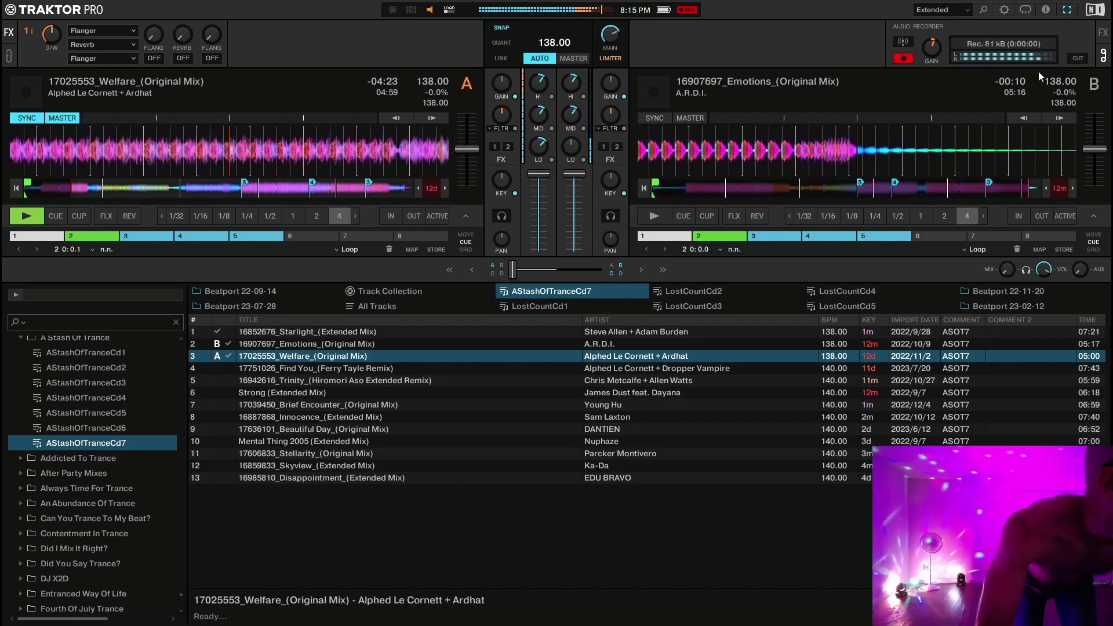
{"action": "left_click", "coordinate": [24, 119]}
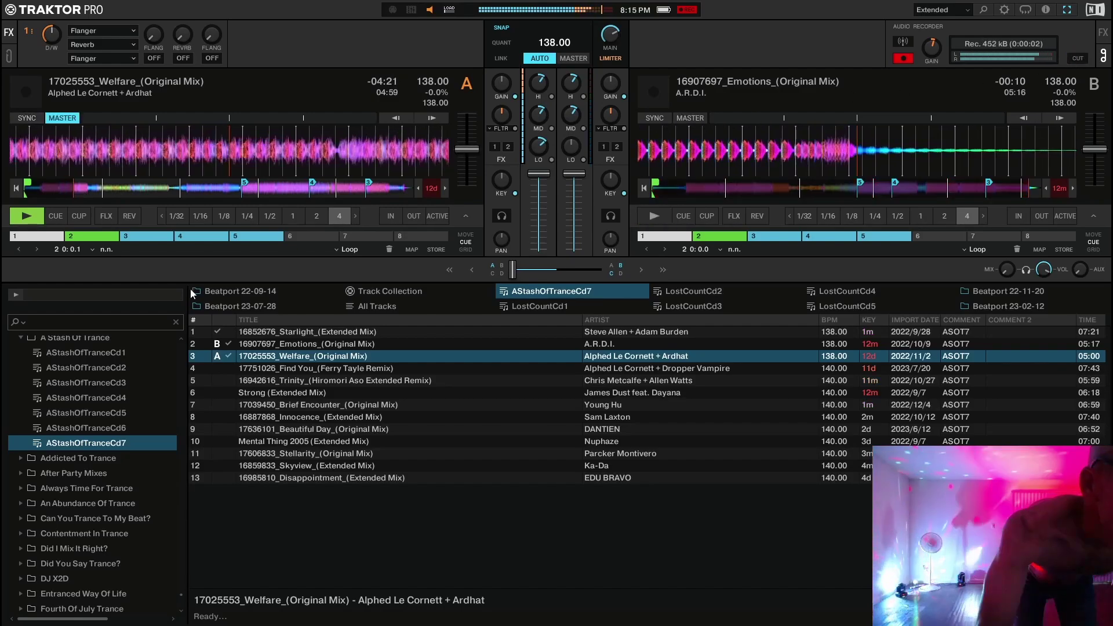
Load track 4, Find You (Ferry Tayle Remix), into deck B and enable sync on that deck.
{"action": "left_click", "coordinate": [407, 369]}
{"action": "right_click", "coordinate": [408, 367]}
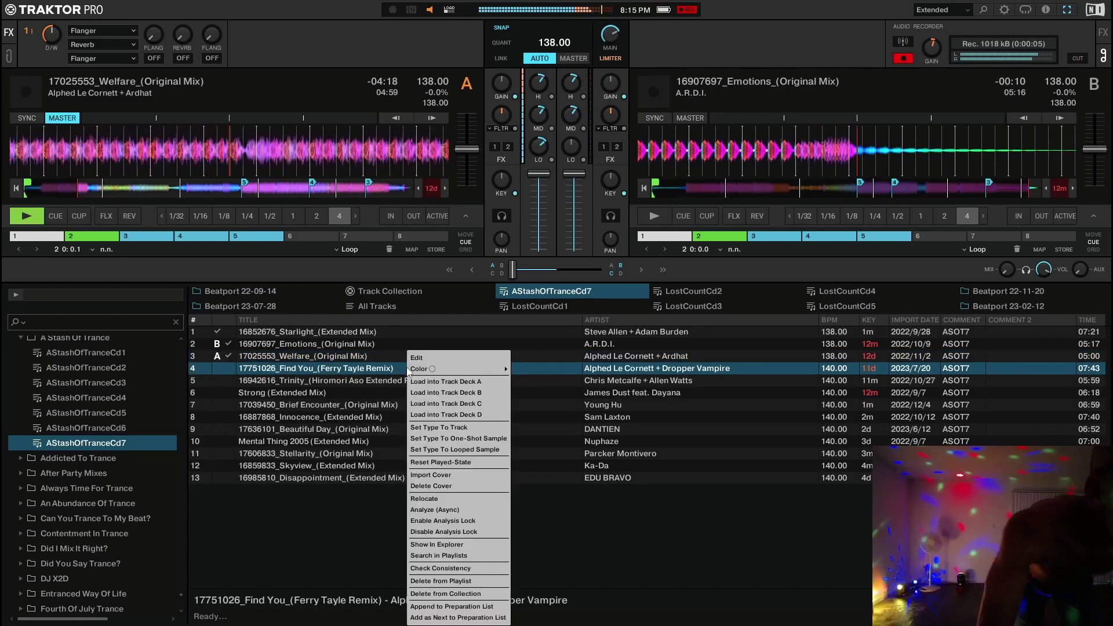
{"action": "left_click", "coordinate": [428, 395]}
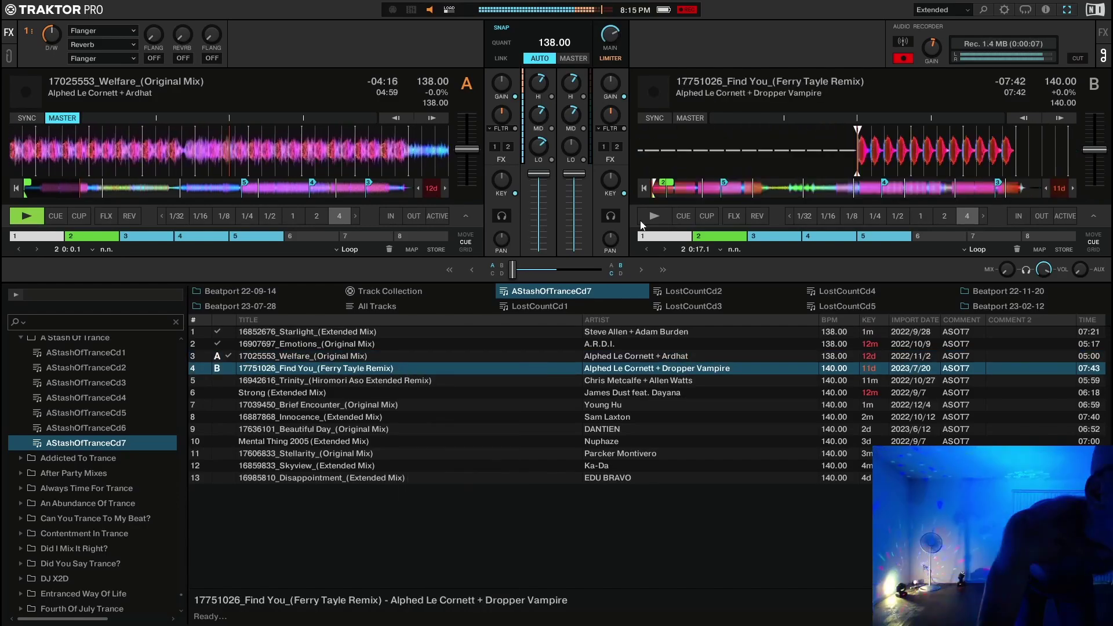
{"action": "left_click", "coordinate": [655, 118]}
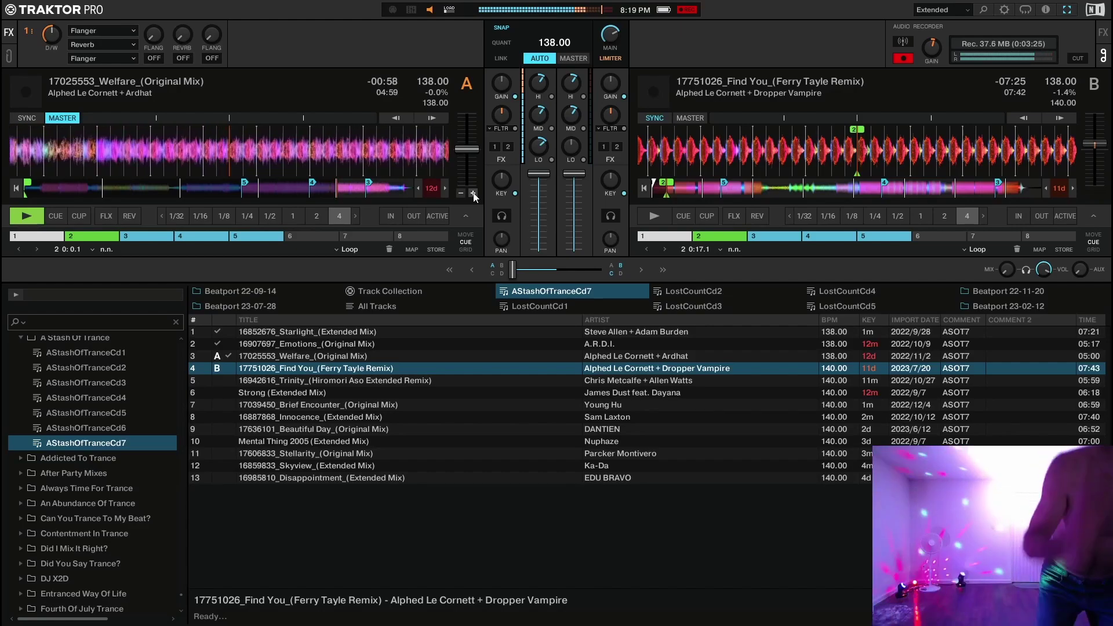
Raise deck A's tempo in small increments to 139.03 BPM while Welfare is playing.
{"action": "left_click", "coordinate": [473, 193]}
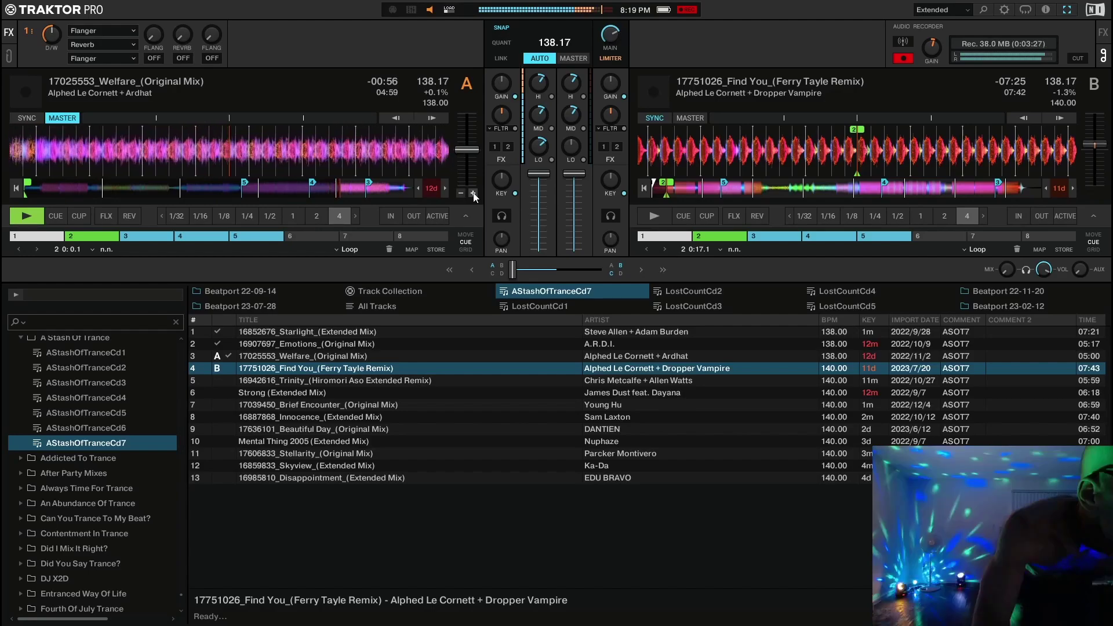
{"action": "left_click", "coordinate": [473, 194]}
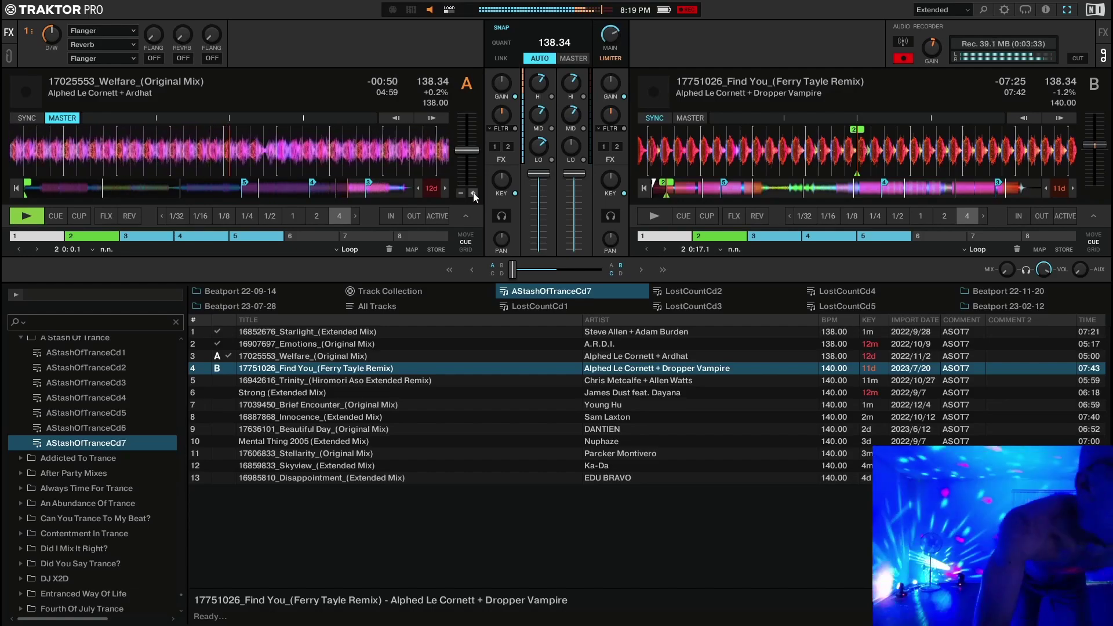
{"action": "left_click", "coordinate": [473, 194]}
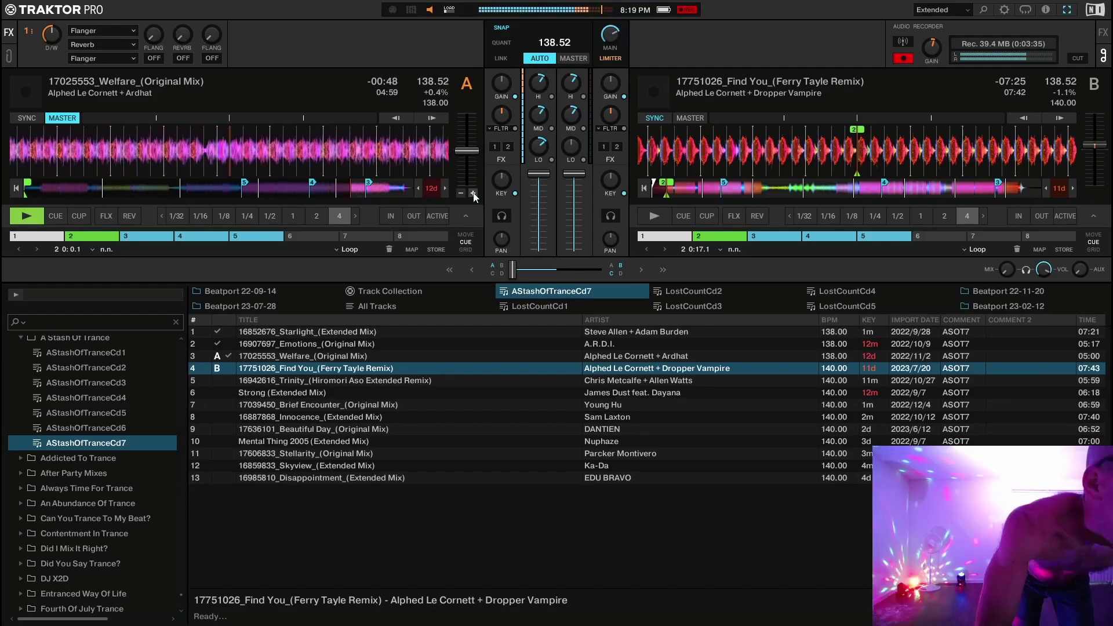
{"action": "left_click", "coordinate": [473, 194]}
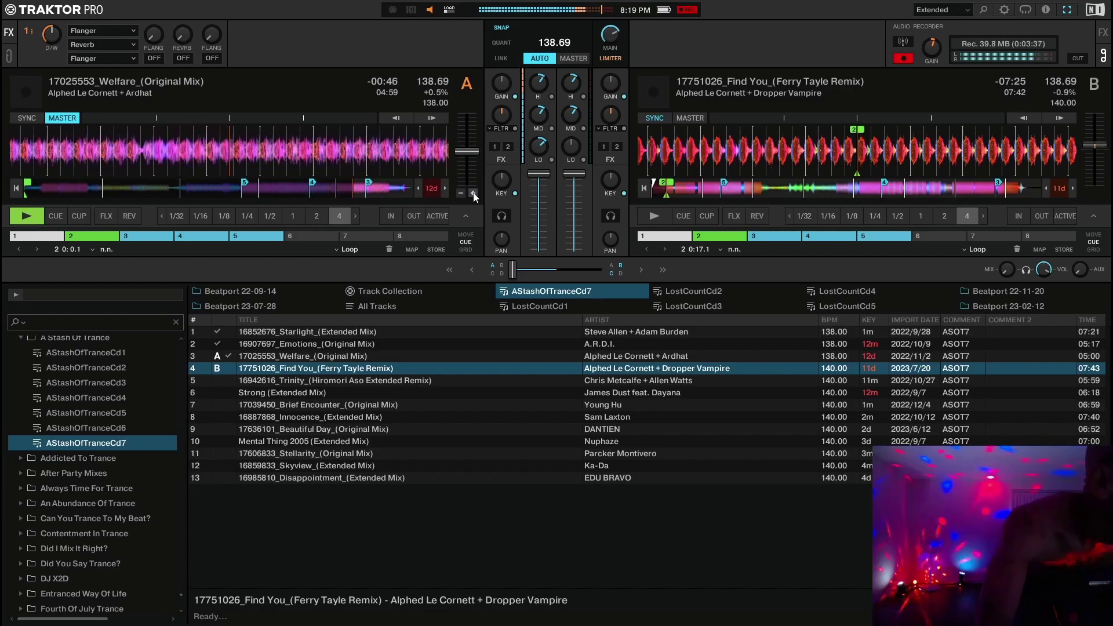
{"action": "left_click", "coordinate": [473, 193]}
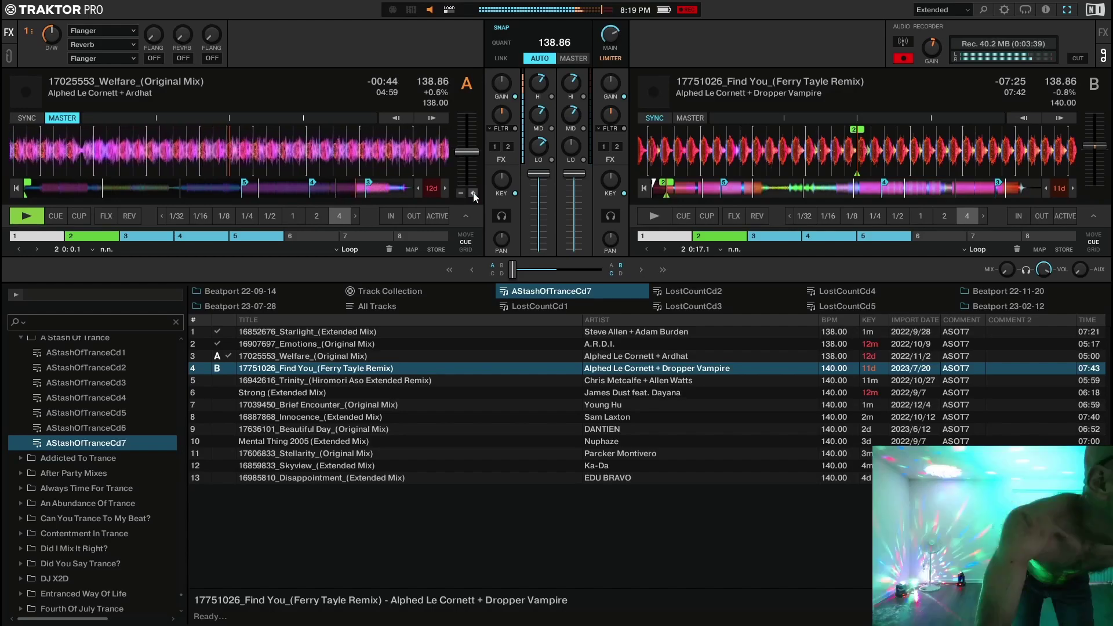
{"action": "left_click", "coordinate": [474, 194]}
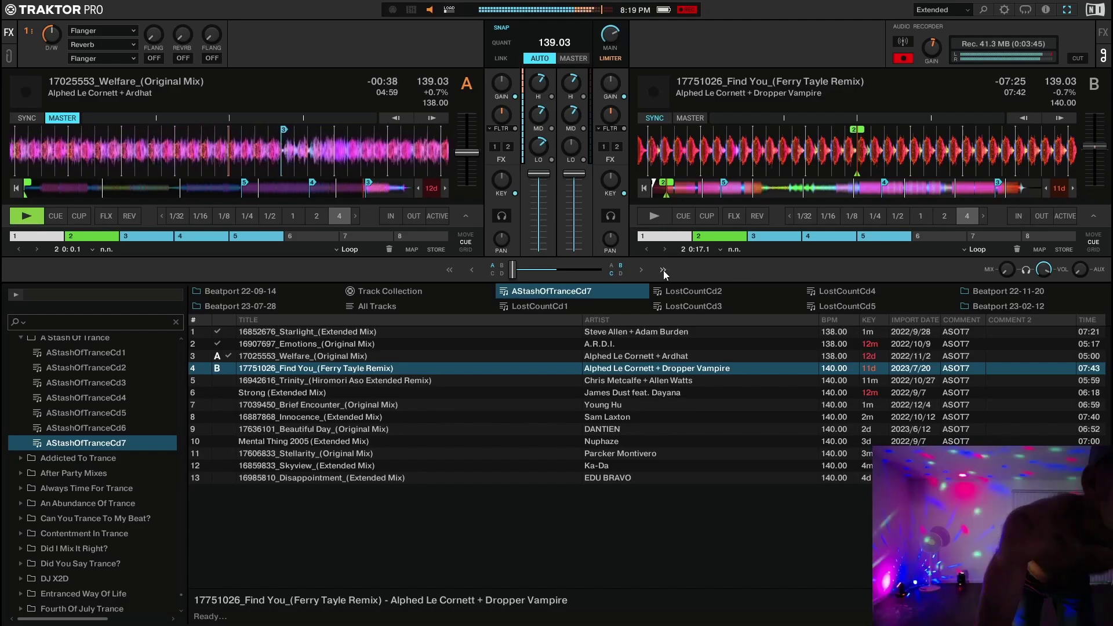
Mix from Welfare to Find You on deck B, bringing its tempo to 140.00 BPM, and cut the recording.
{"action": "key", "text": "space"}
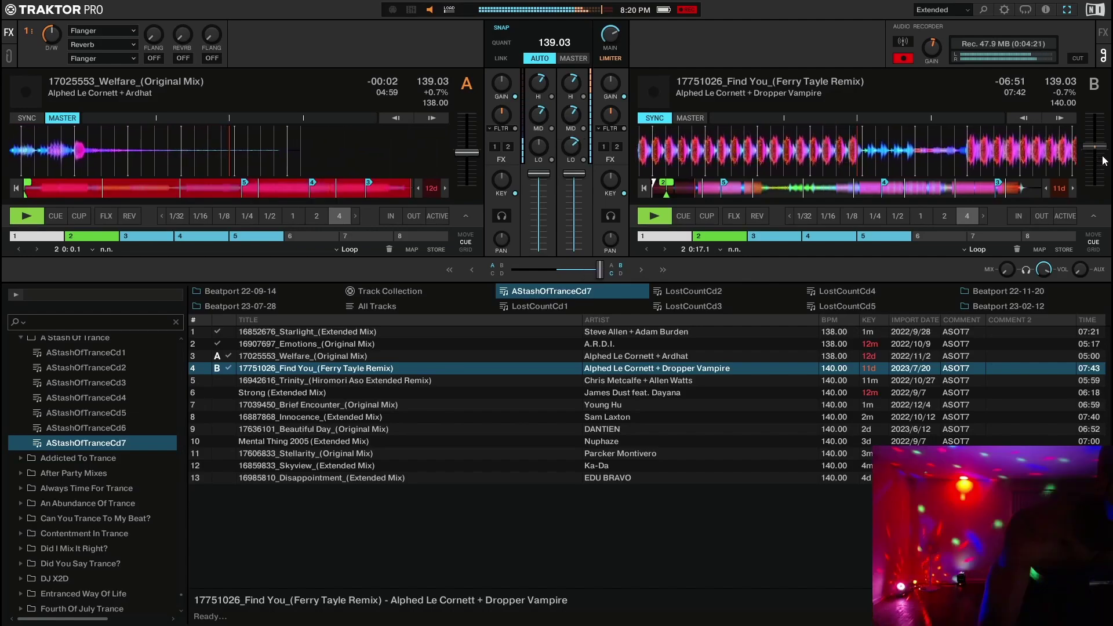
{"action": "left_click_drag", "start_coordinate": [1094, 146], "coordinate": [1095, 150]}
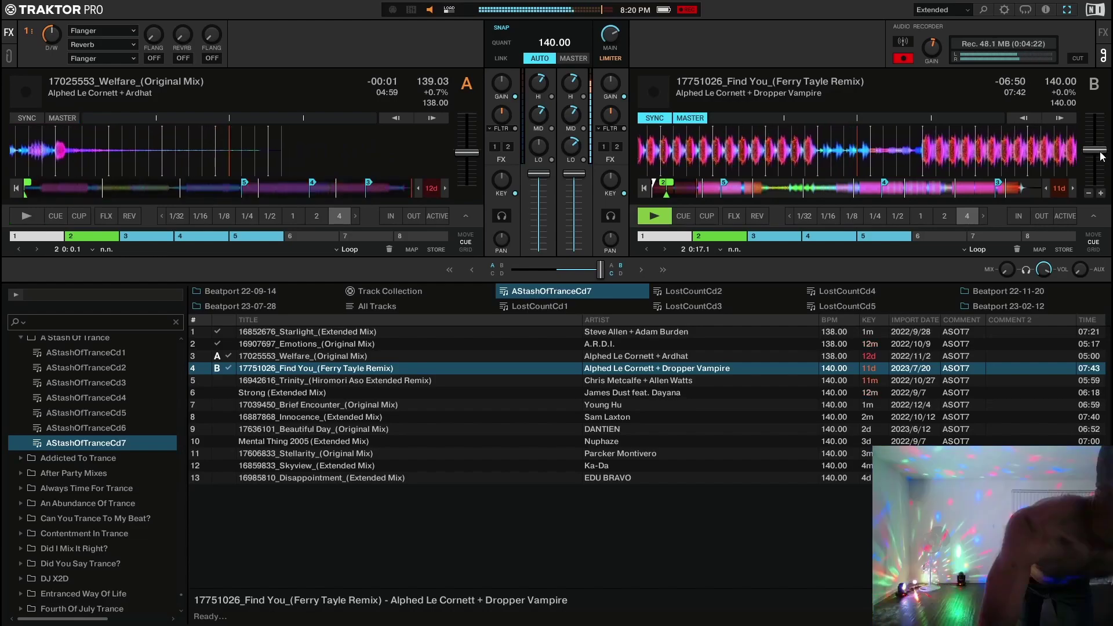
{"action": "left_click", "coordinate": [1078, 58]}
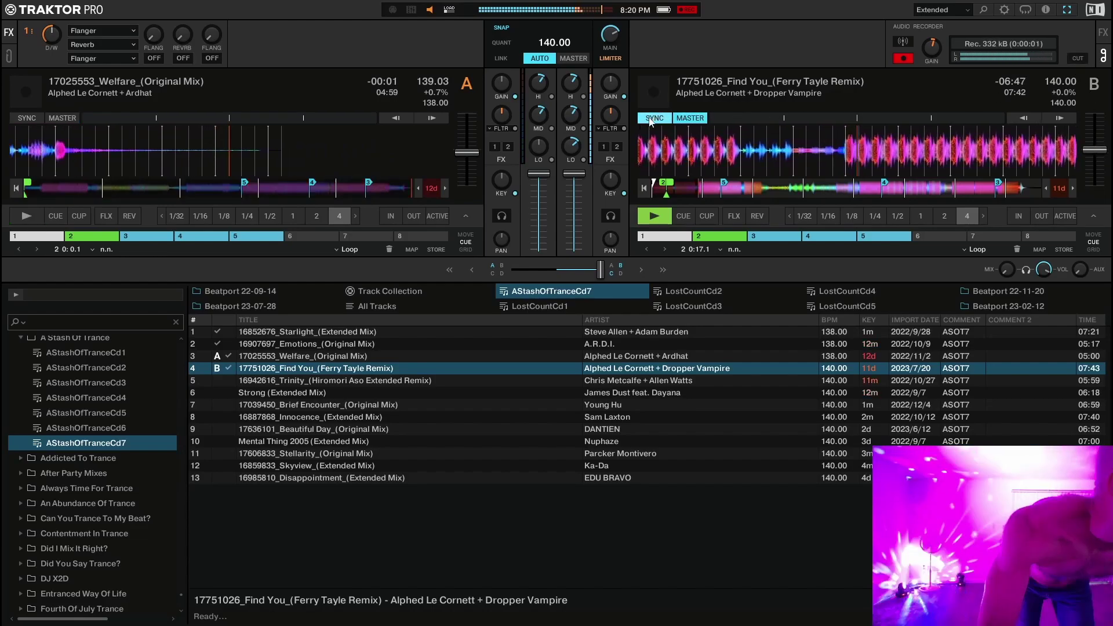
Load track 5, Trinity (Hiromori Aso Extended Remix), into deck A and enable sync on that deck.
{"action": "left_click", "coordinate": [442, 381]}
{"action": "right_click", "coordinate": [442, 381]}
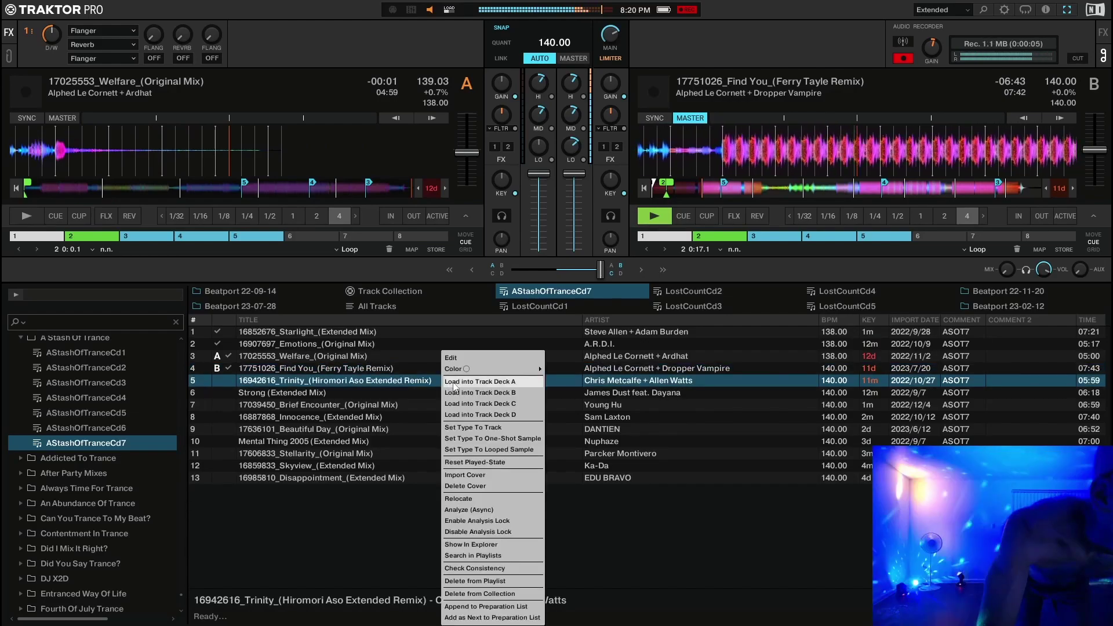
{"action": "left_click", "coordinate": [458, 382]}
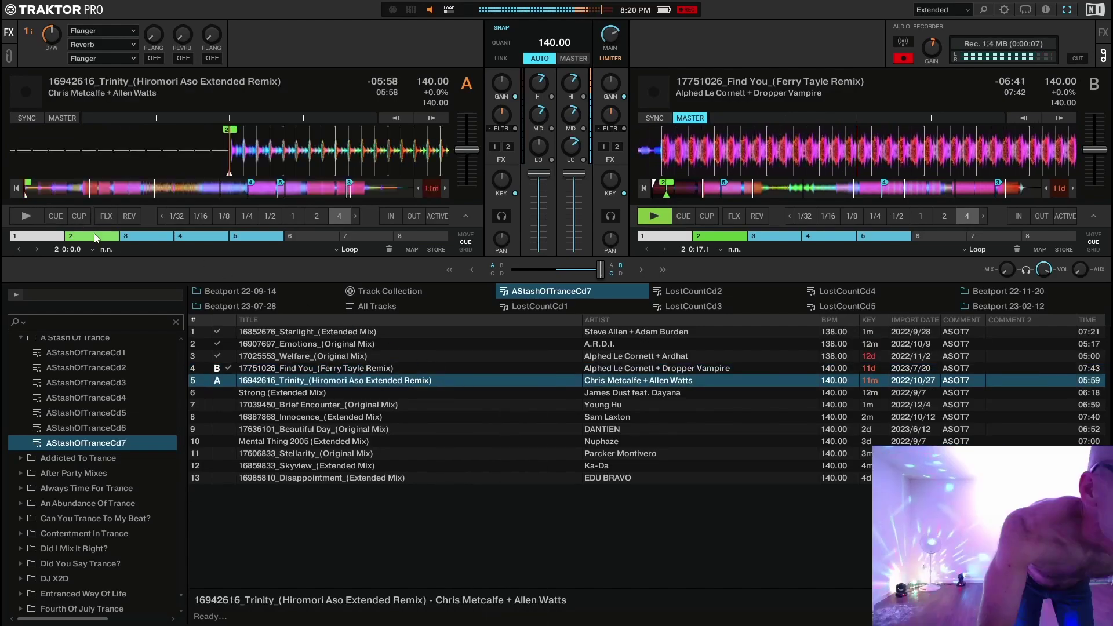
{"action": "left_click", "coordinate": [33, 119]}
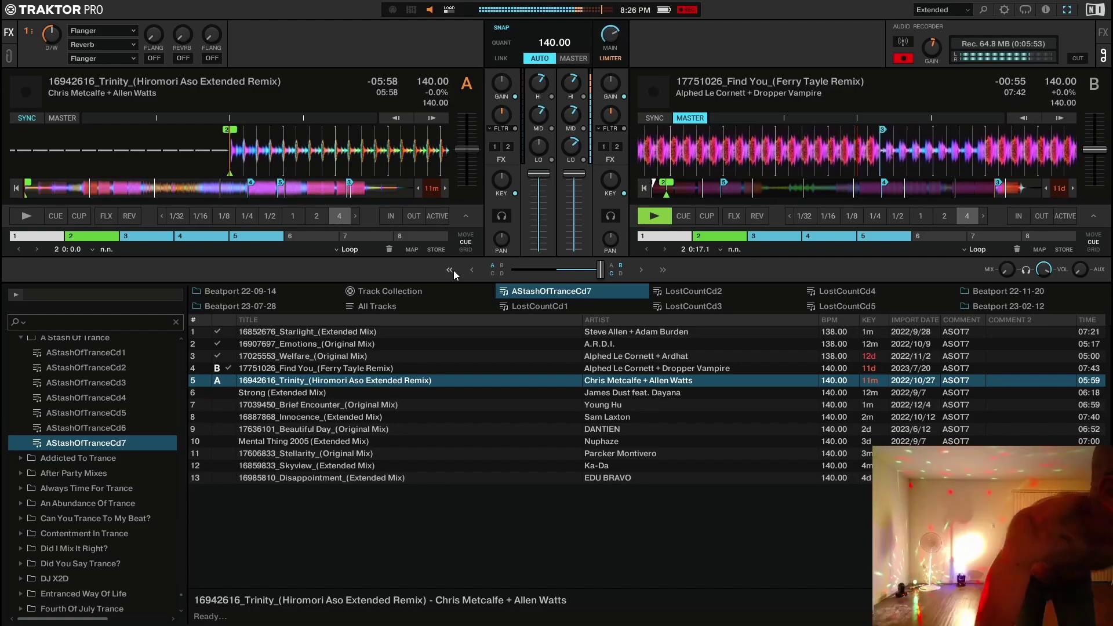
Mix from Find You to Trinity on deck A, cutting the recording and releasing deck A's sync after the transition.
{"action": "key", "text": "space"}
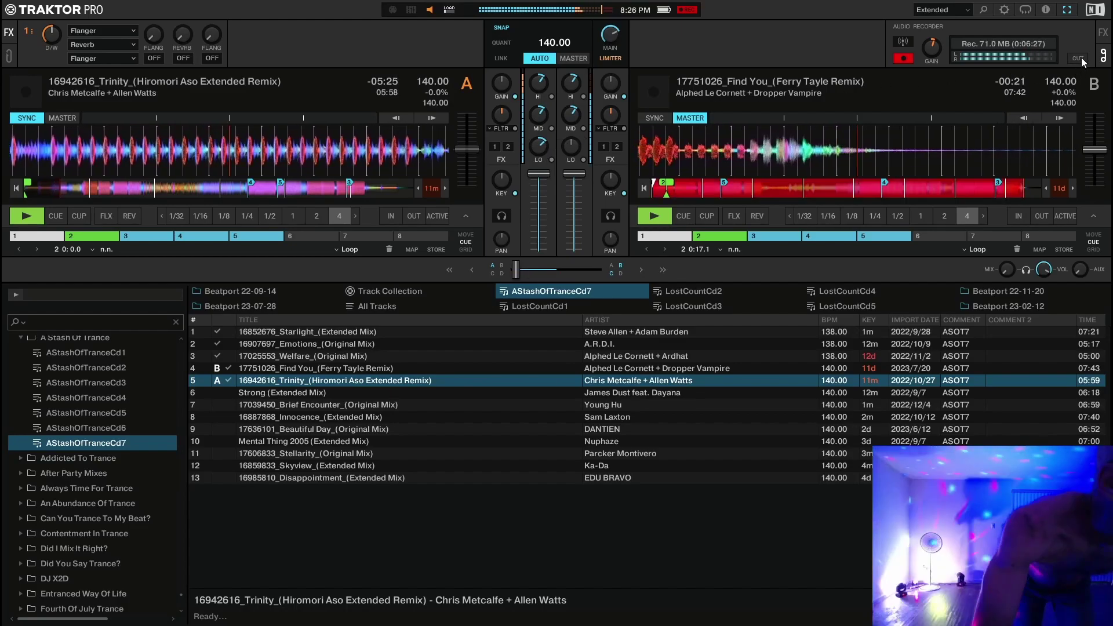
{"action": "left_click", "coordinate": [1078, 58]}
{"action": "left_click", "coordinate": [27, 118]}
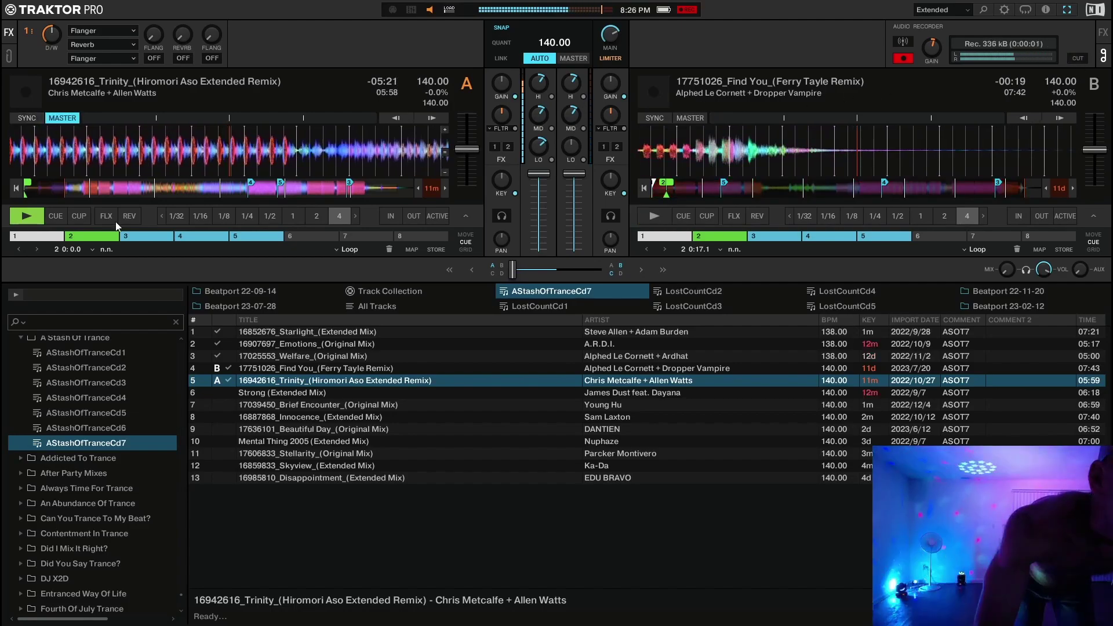
Load track 6, Strong (Extended Mix), into deck B and enable sync on that deck.
{"action": "left_click", "coordinate": [340, 393]}
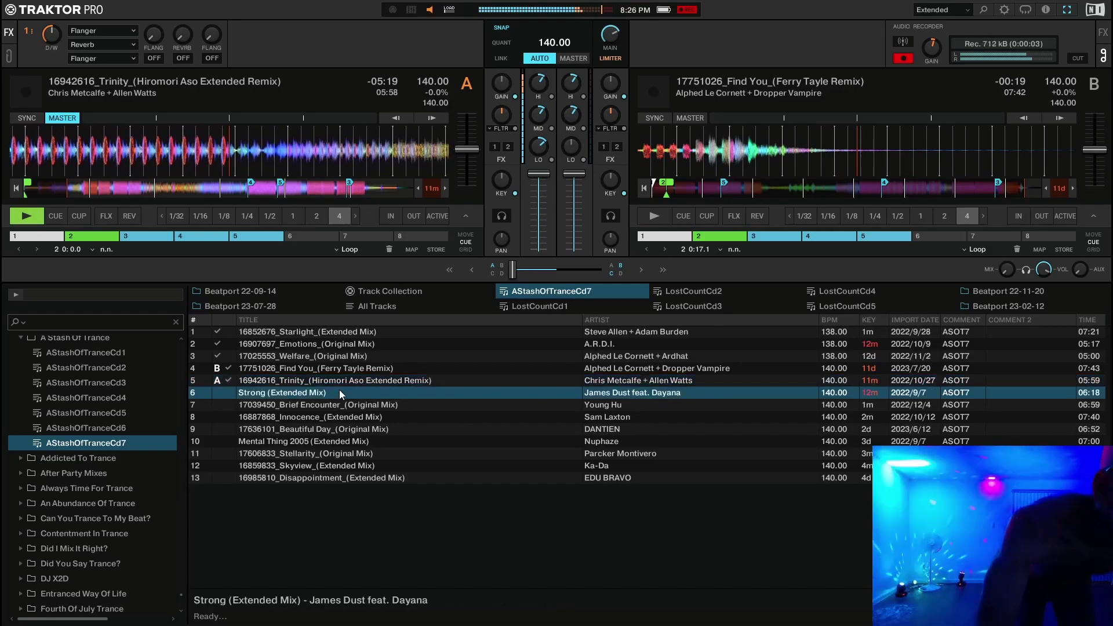
{"action": "right_click", "coordinate": [341, 395]}
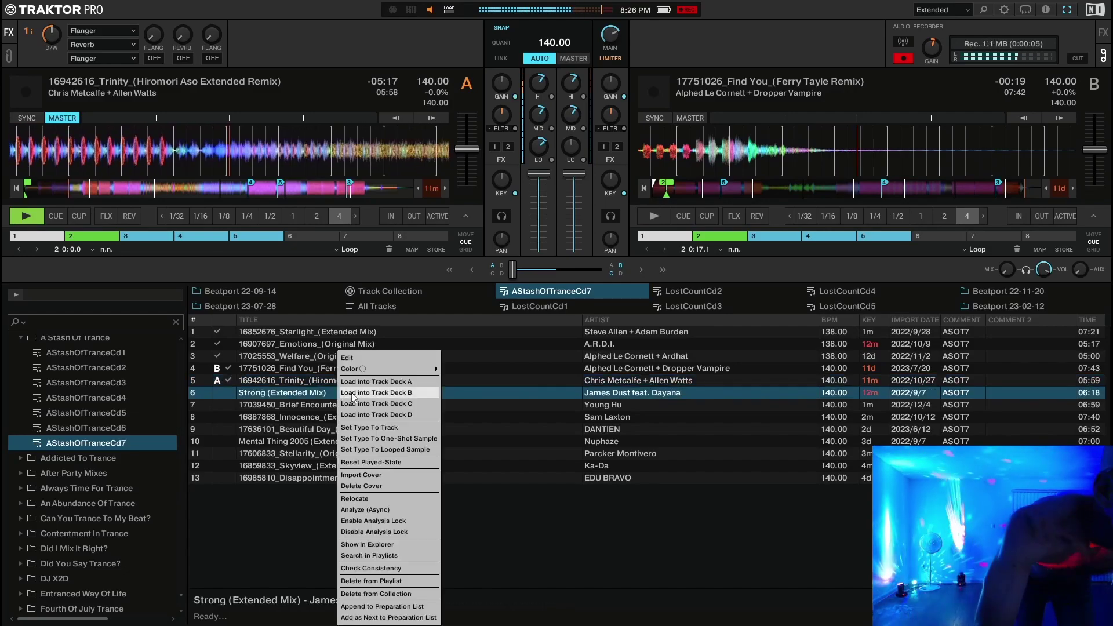
{"action": "left_click", "coordinate": [354, 395]}
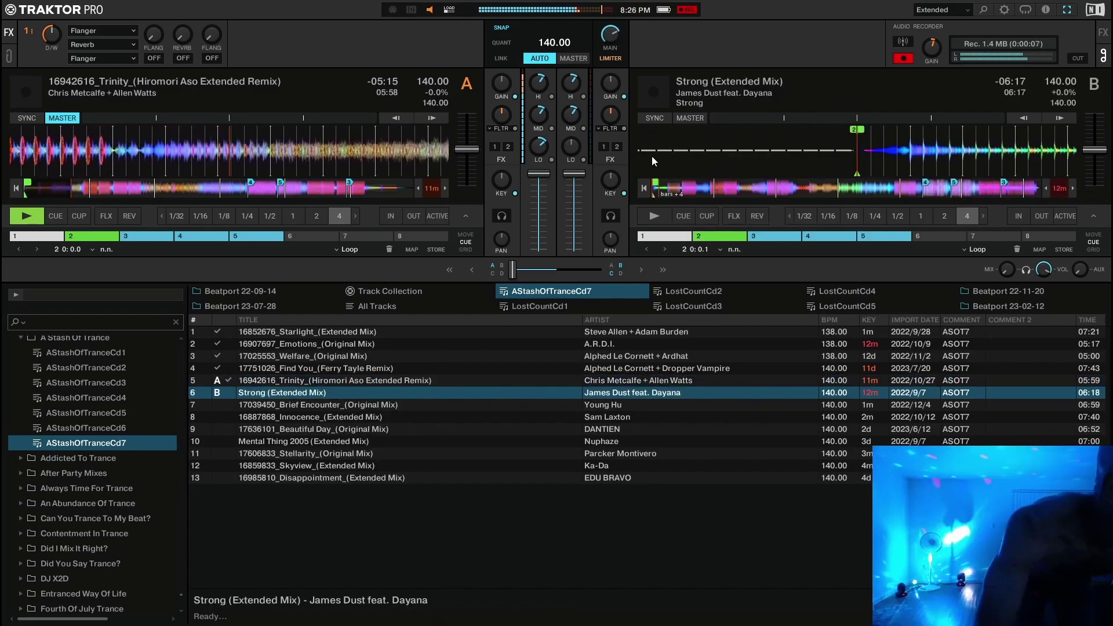
{"action": "left_click", "coordinate": [650, 119]}
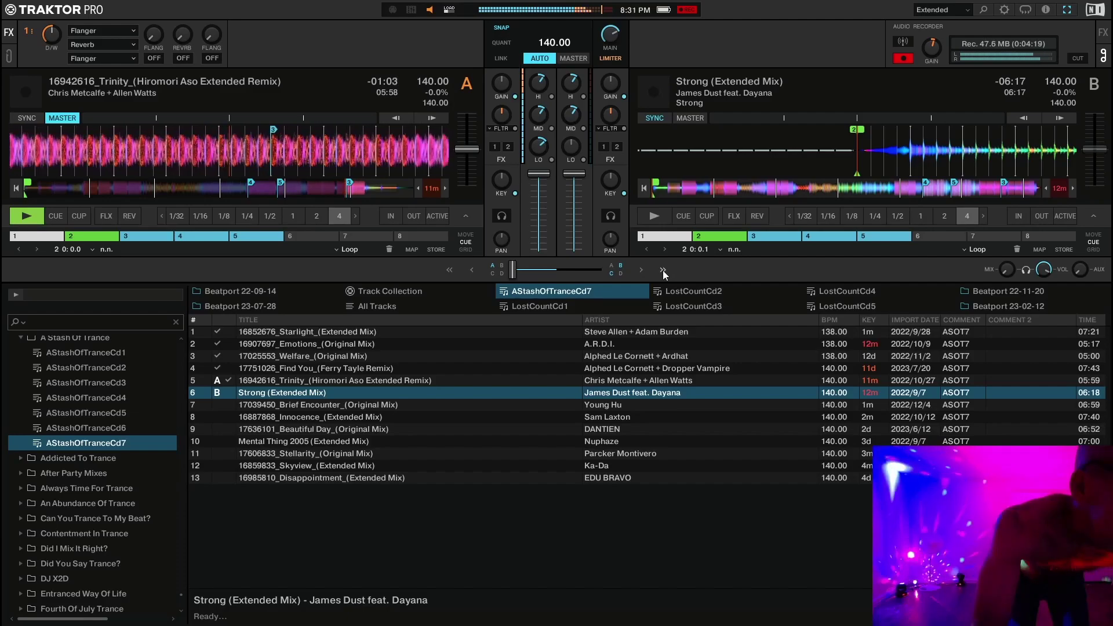
Mix from Trinity to Strong on deck B, cutting the recording and releasing deck B's sync after the transition.
{"action": "key", "text": "space"}
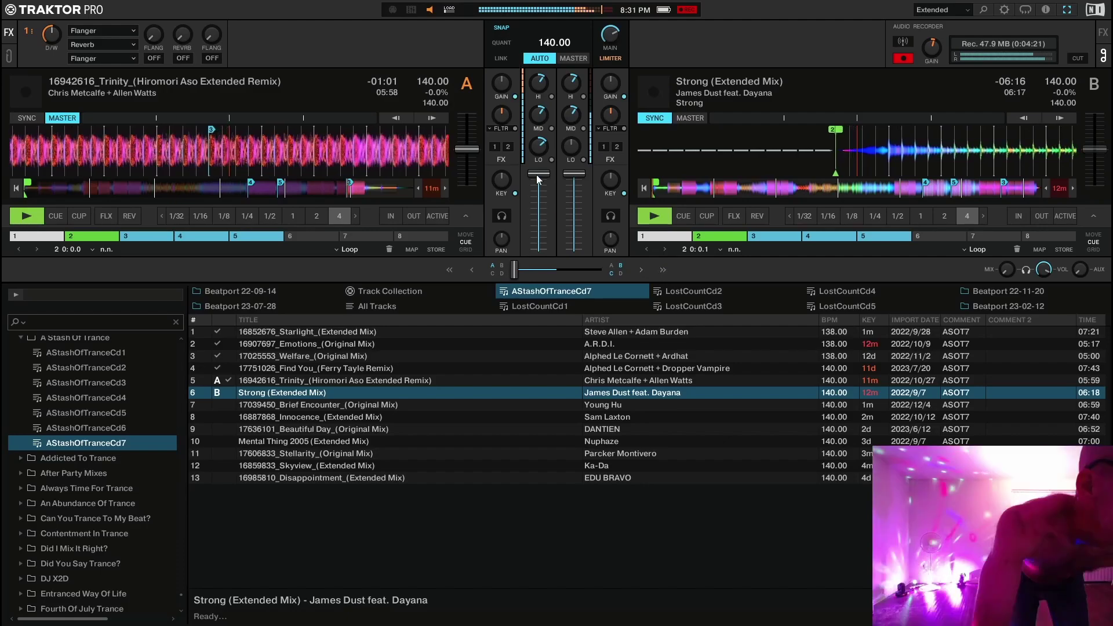
{"action": "mouse_move", "coordinate": [541, 149]}
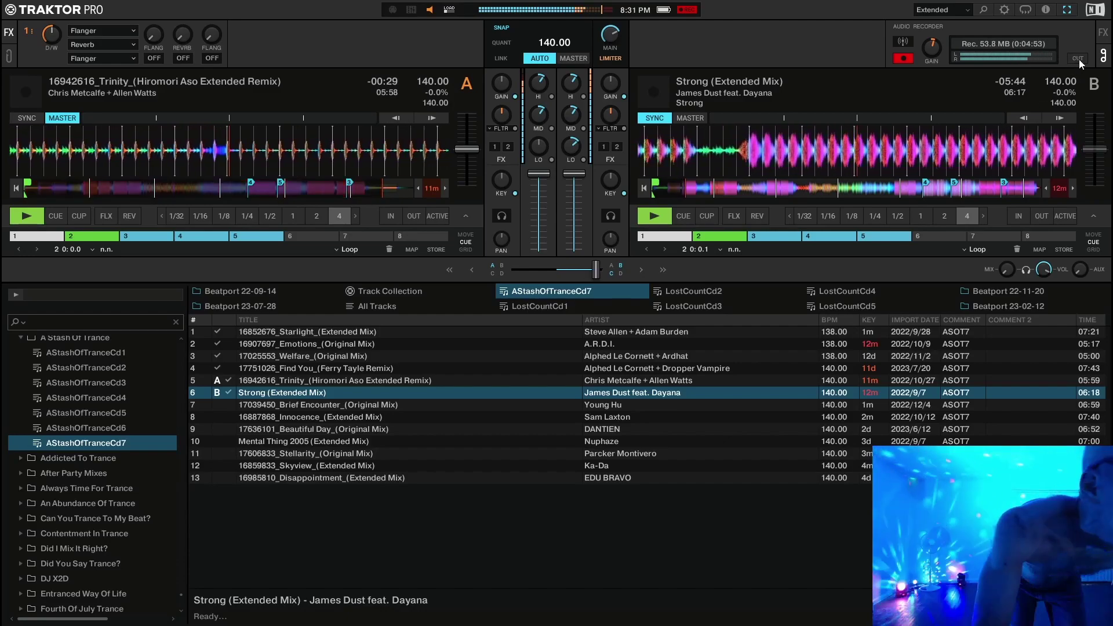
{"action": "left_click", "coordinate": [1078, 58]}
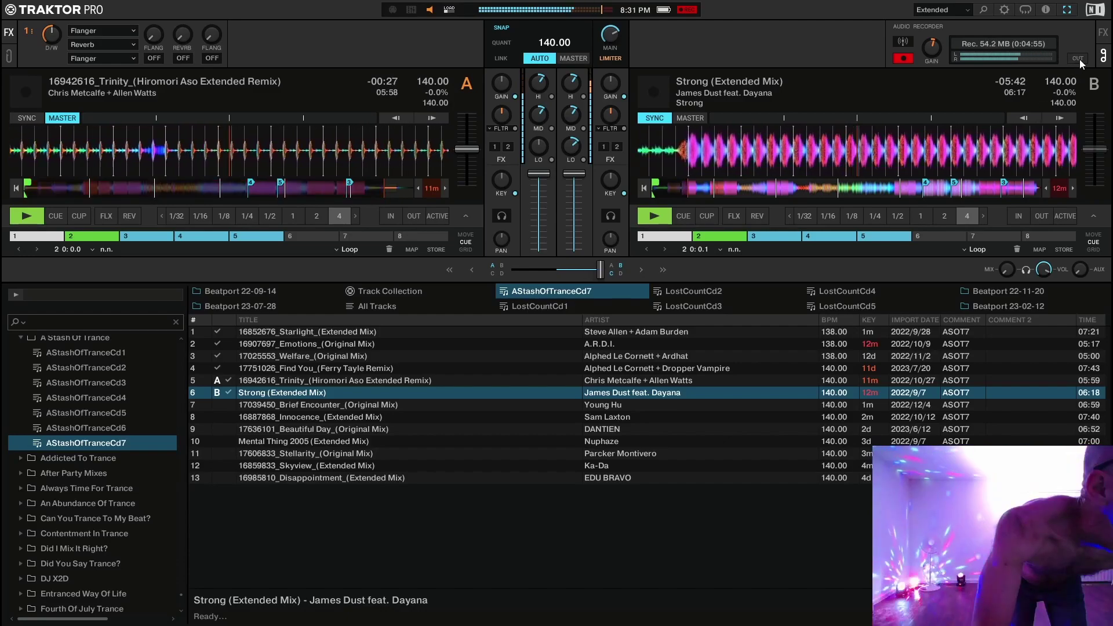
{"action": "left_click", "coordinate": [655, 117]}
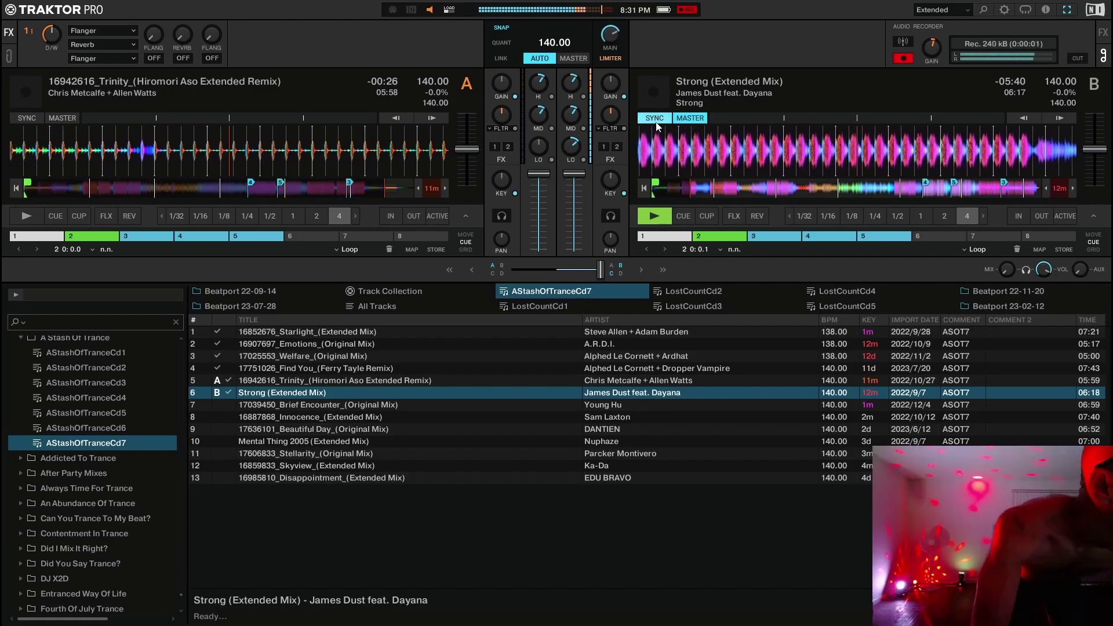
Load track 7, Brief Encounter (Original Mix), into deck A.
{"action": "left_click", "coordinate": [412, 405]}
{"action": "right_click", "coordinate": [412, 405]}
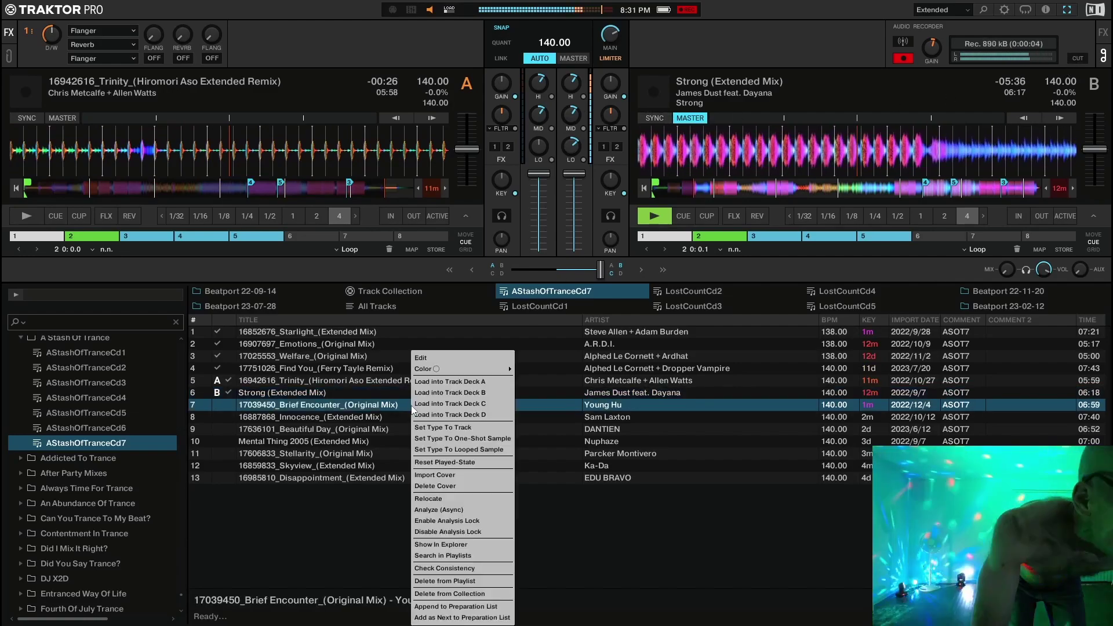
{"action": "left_click", "coordinate": [431, 381]}
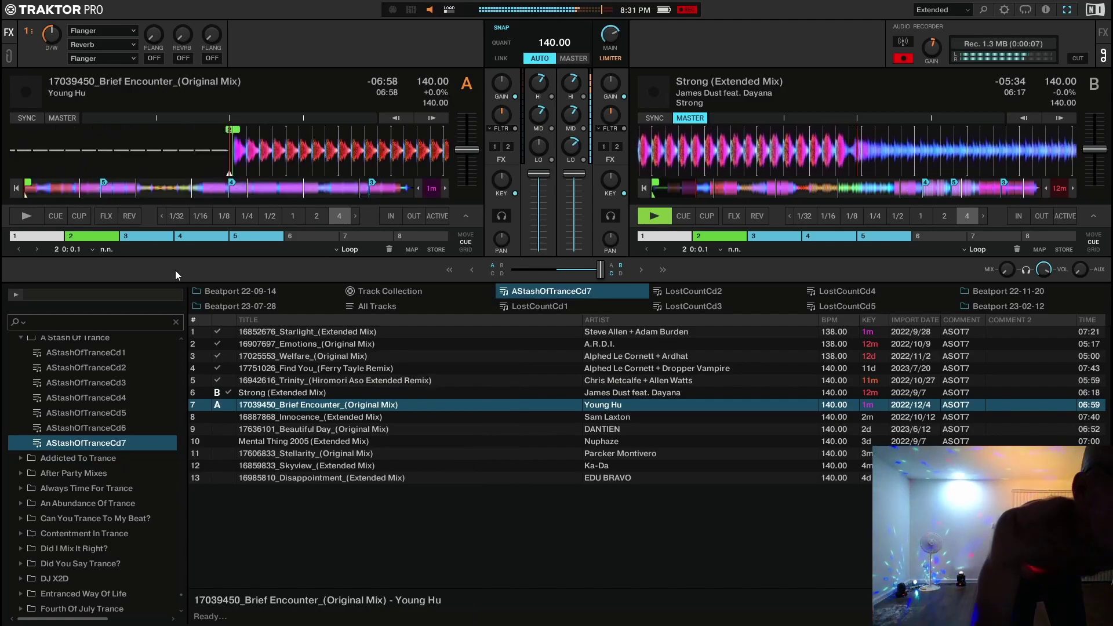
Mix from Strong to Brief Encounter on deck A with sync enabled, cutting the recording and releasing deck A's sync after the transition.
{"action": "left_click", "coordinate": [30, 120]}
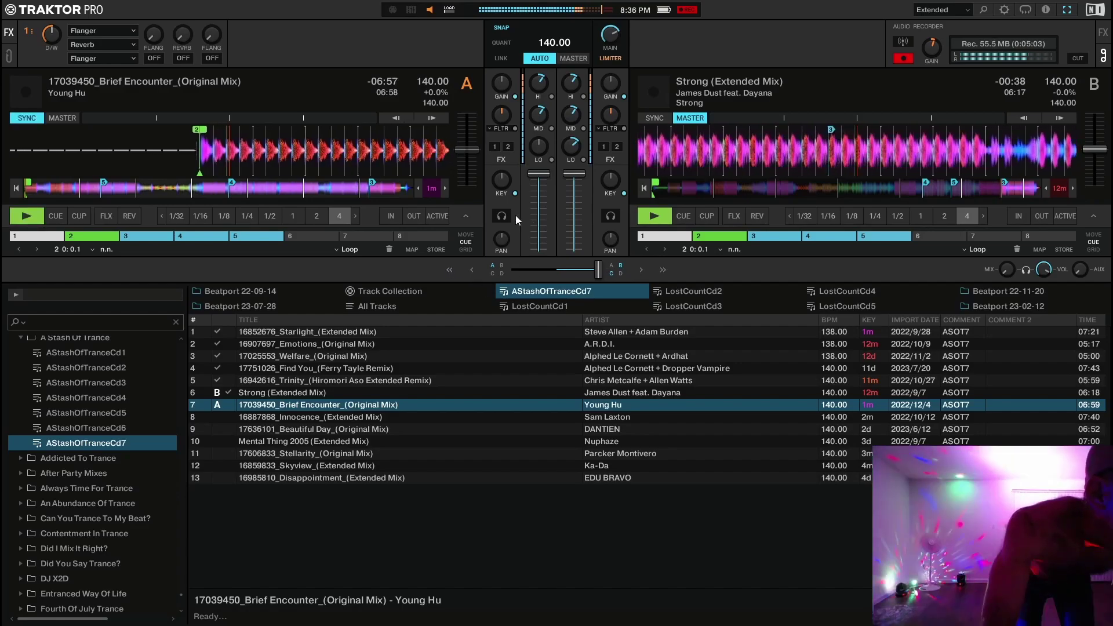
{"action": "mouse_move", "coordinate": [573, 148]}
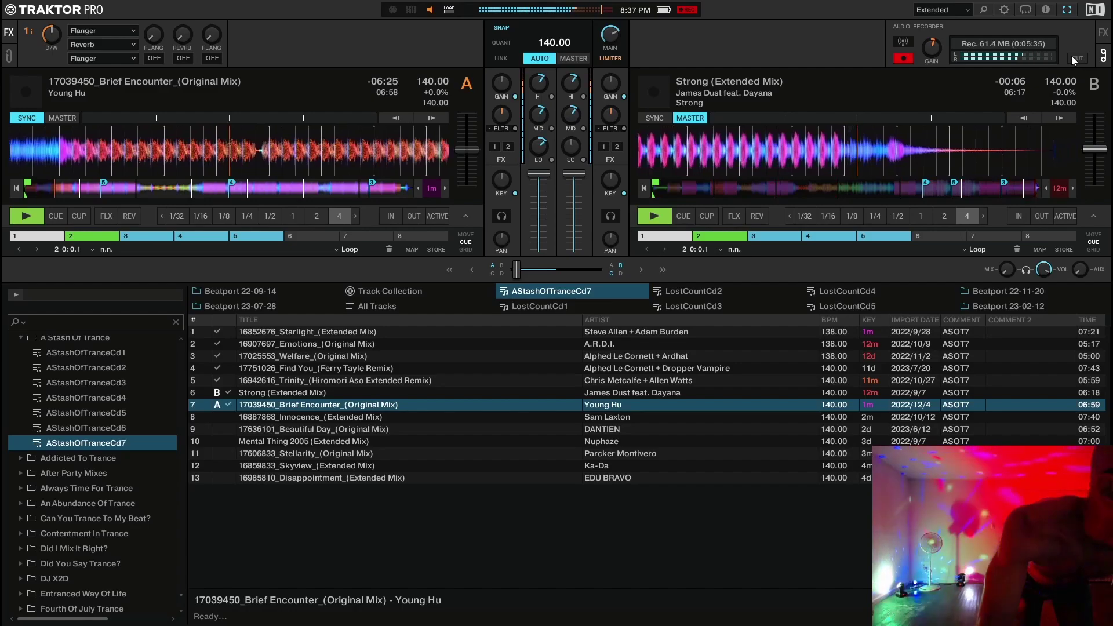
{"action": "left_click", "coordinate": [1073, 54]}
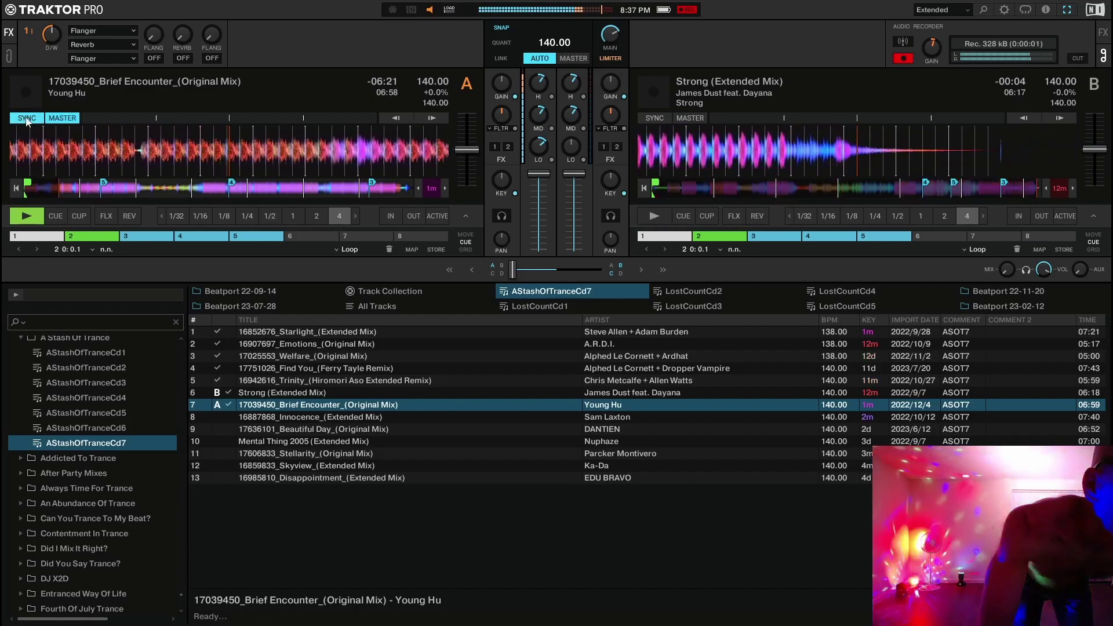
Load track 8, Innocence (Extended Mix), into deck B and enable sync on that deck.
{"action": "left_click", "coordinate": [386, 417]}
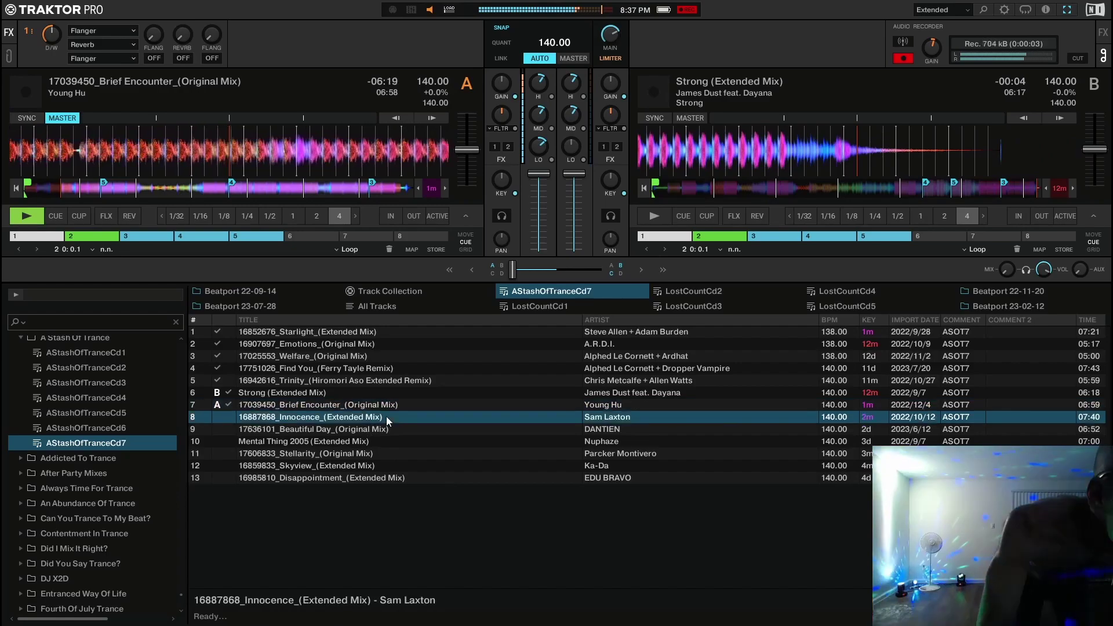
{"action": "right_click", "coordinate": [386, 416]}
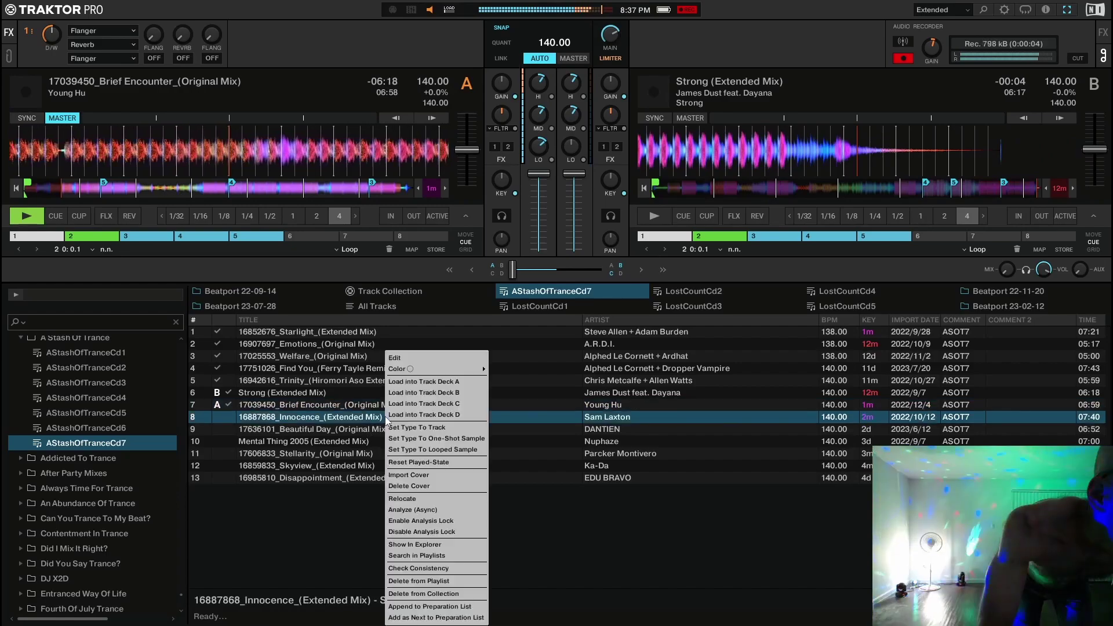
{"action": "left_click", "coordinate": [418, 393]}
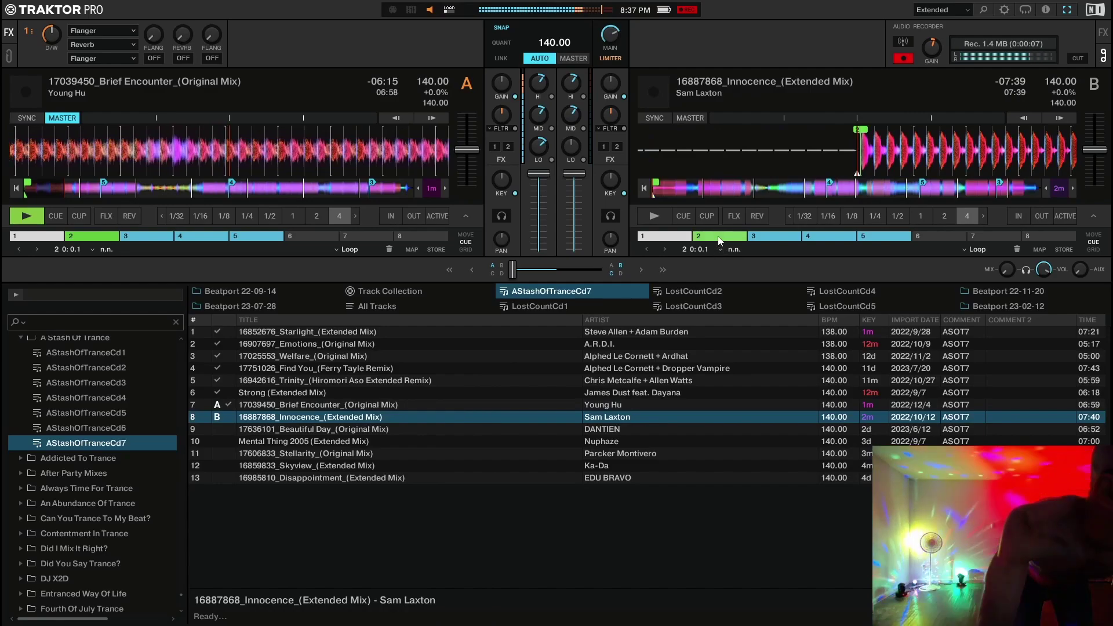
{"action": "left_click", "coordinate": [655, 117]}
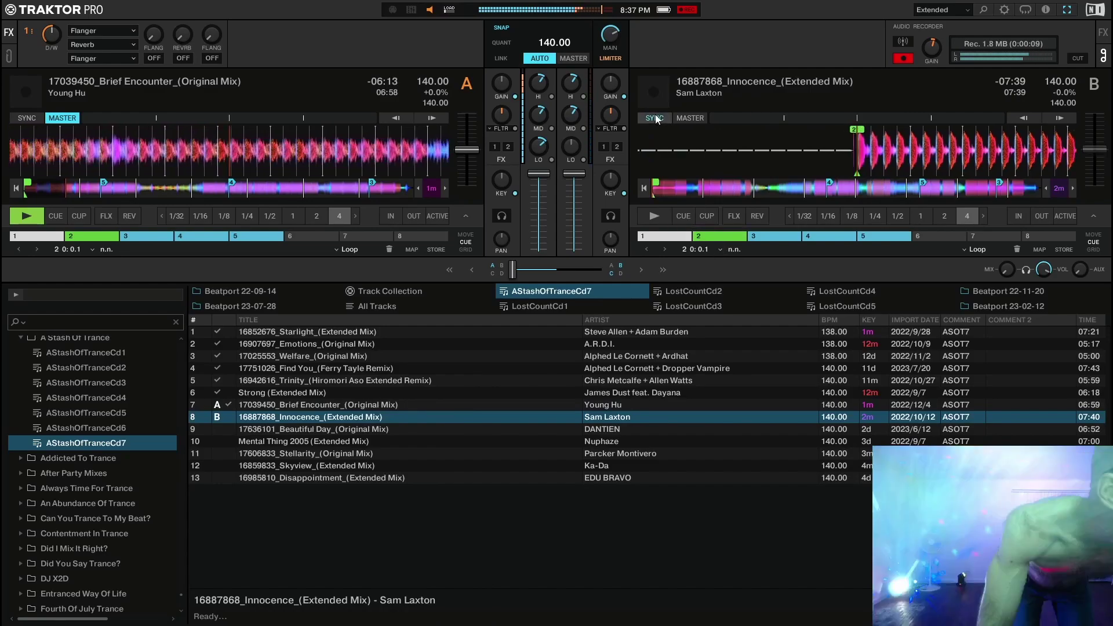
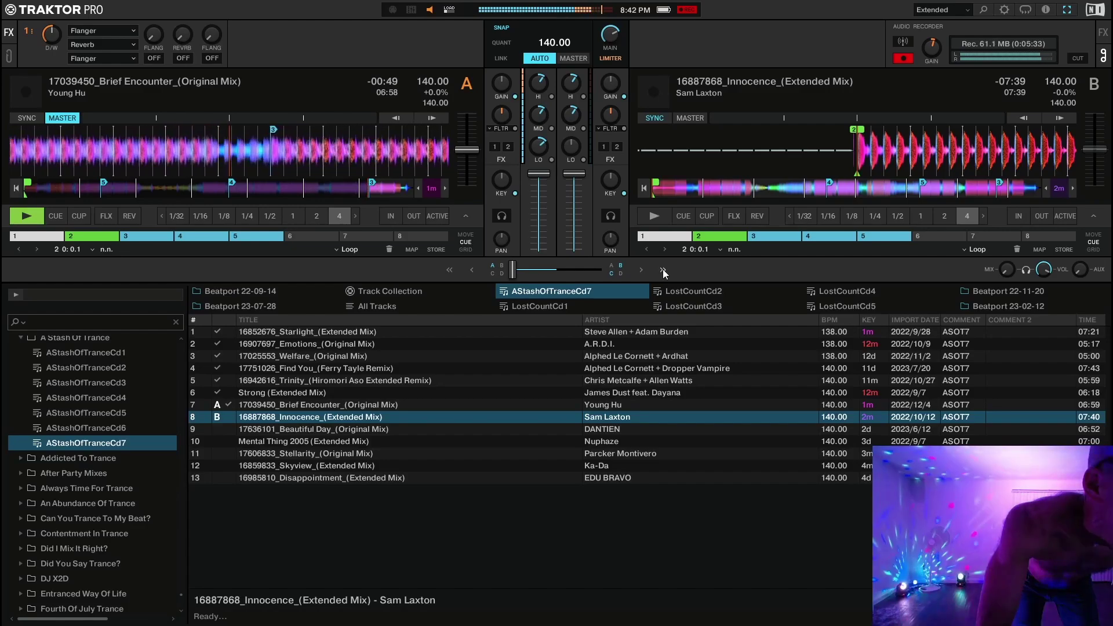
Mix from Brief Encounter to Innocence on deck B with a low-EQ swap, cutting the recording and releasing deck B's sync after the transition.
{"action": "key", "text": "space"}
{"action": "left_click", "coordinate": [663, 270]}
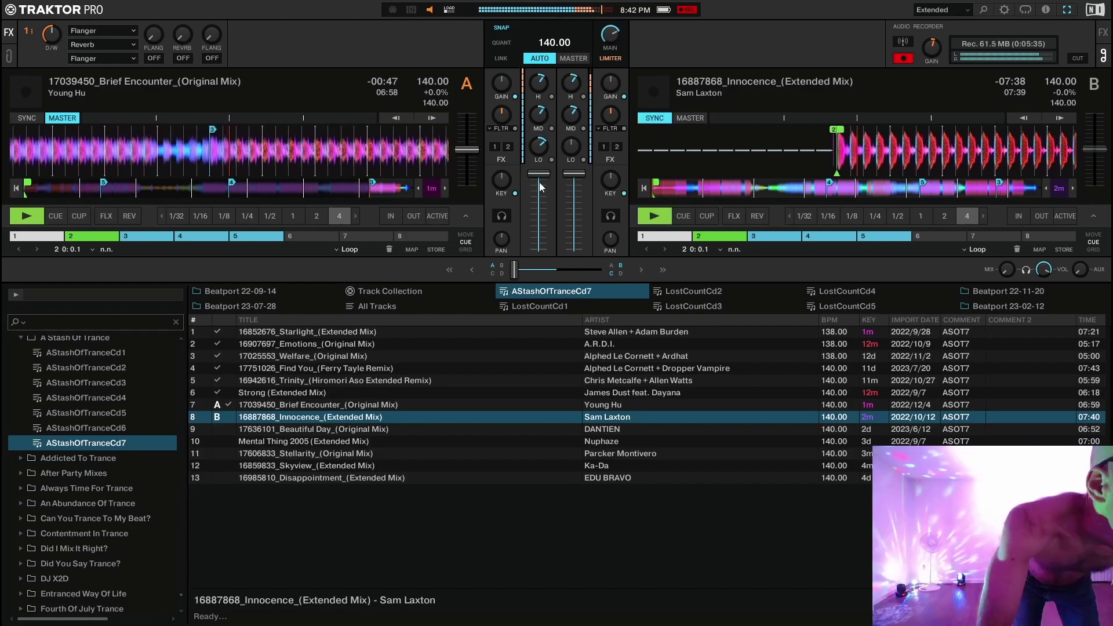
{"action": "left_click_drag", "start_coordinate": [540, 154], "coordinate": [540, 167]}
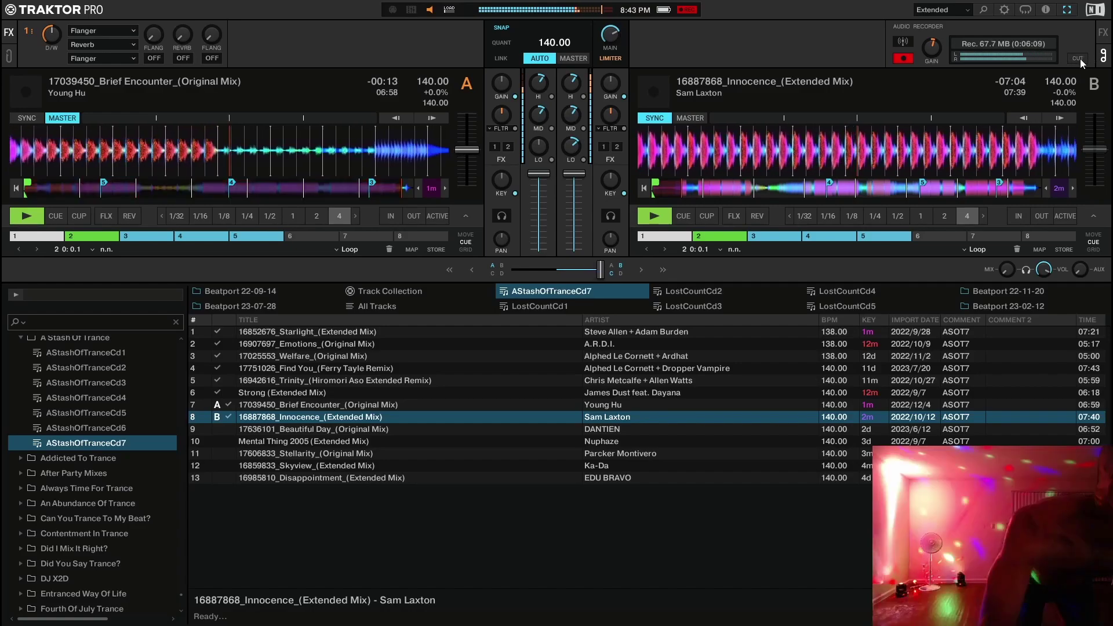
{"action": "left_click", "coordinate": [1079, 58]}
{"action": "left_click", "coordinate": [655, 118]}
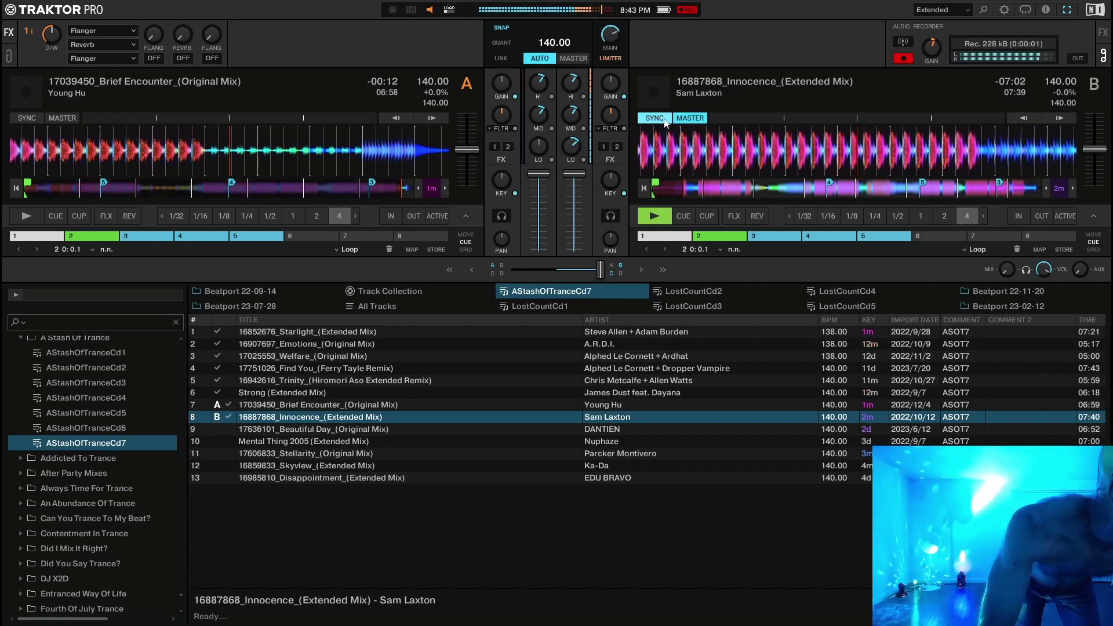
Load track 9, Beautiful Day (Original Mix), into deck A and enable sync on that deck.
{"action": "left_click", "coordinate": [394, 429]}
{"action": "right_click", "coordinate": [395, 429]}
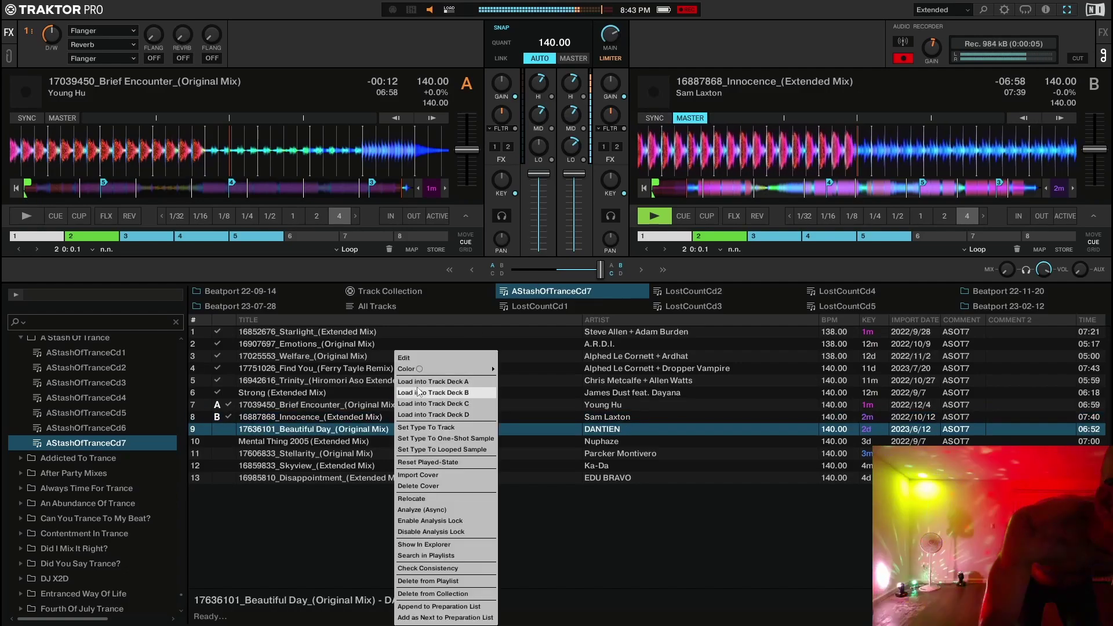
{"action": "left_click", "coordinate": [394, 352]}
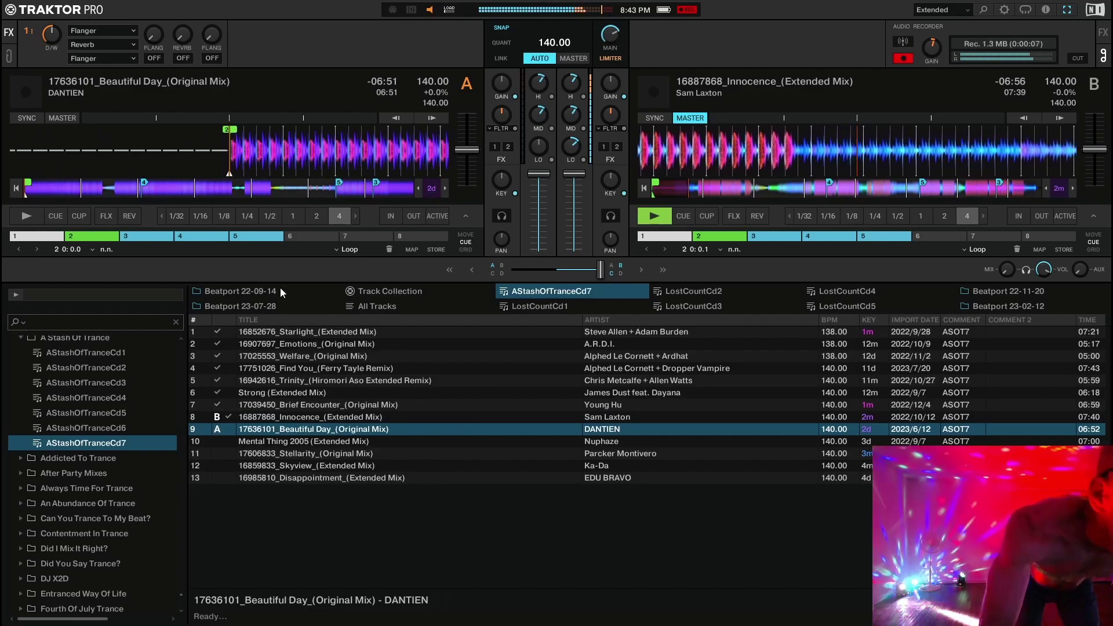
{"action": "left_click", "coordinate": [37, 120]}
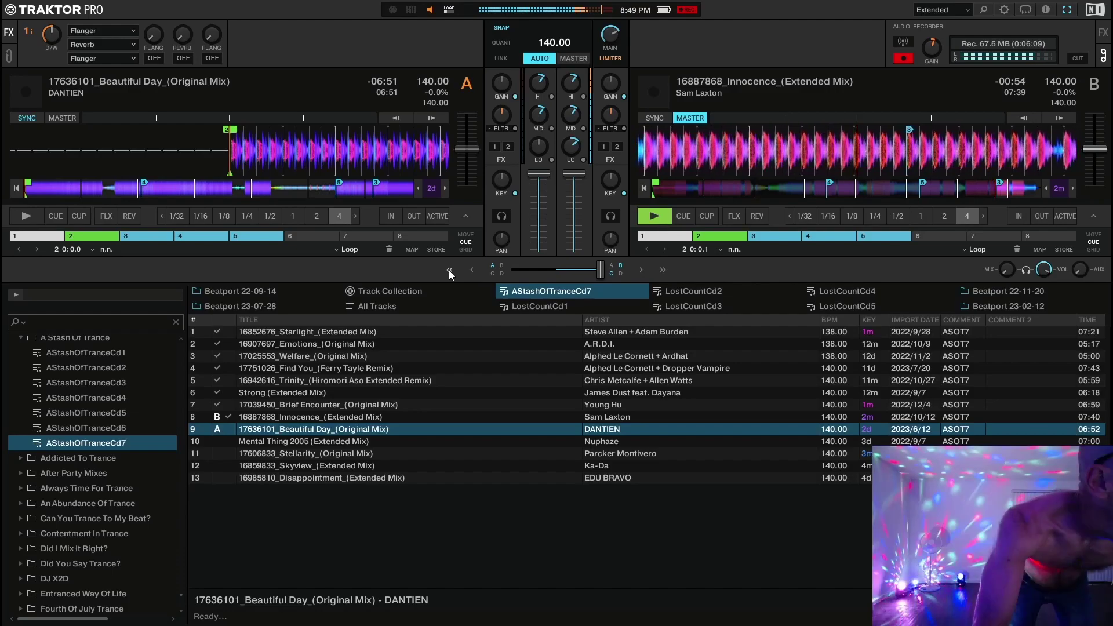
Mix from Innocence to Beautiful Day on deck A with a low-EQ swap, cutting the recording and releasing deck A's sync after the transition.
{"action": "key", "text": "space"}
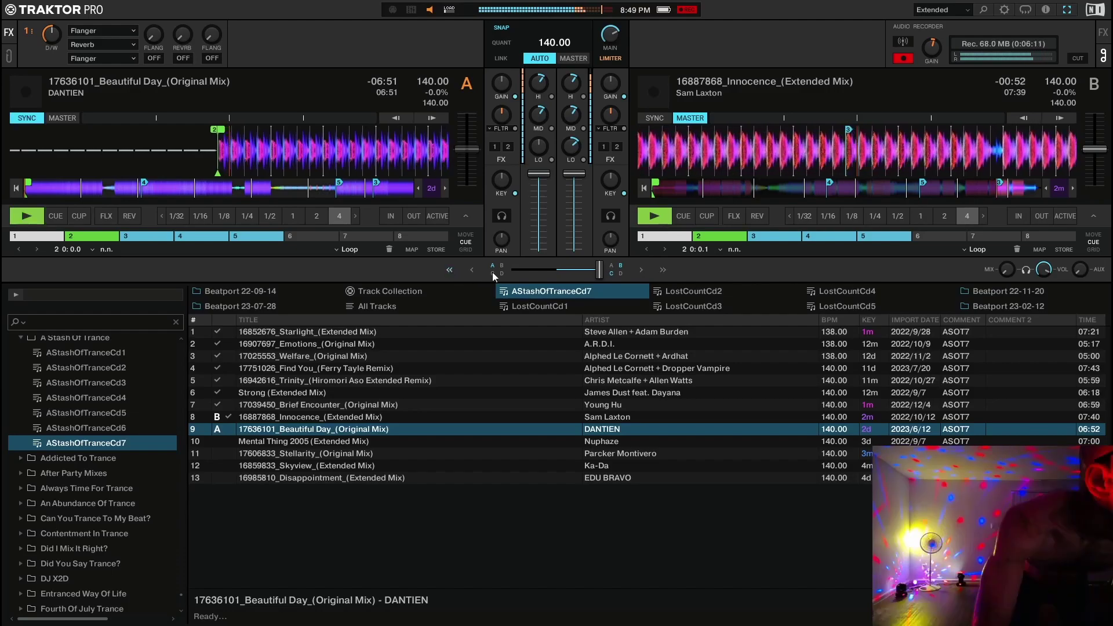
{"action": "left_click_drag", "start_coordinate": [572, 148], "coordinate": [572, 150]}
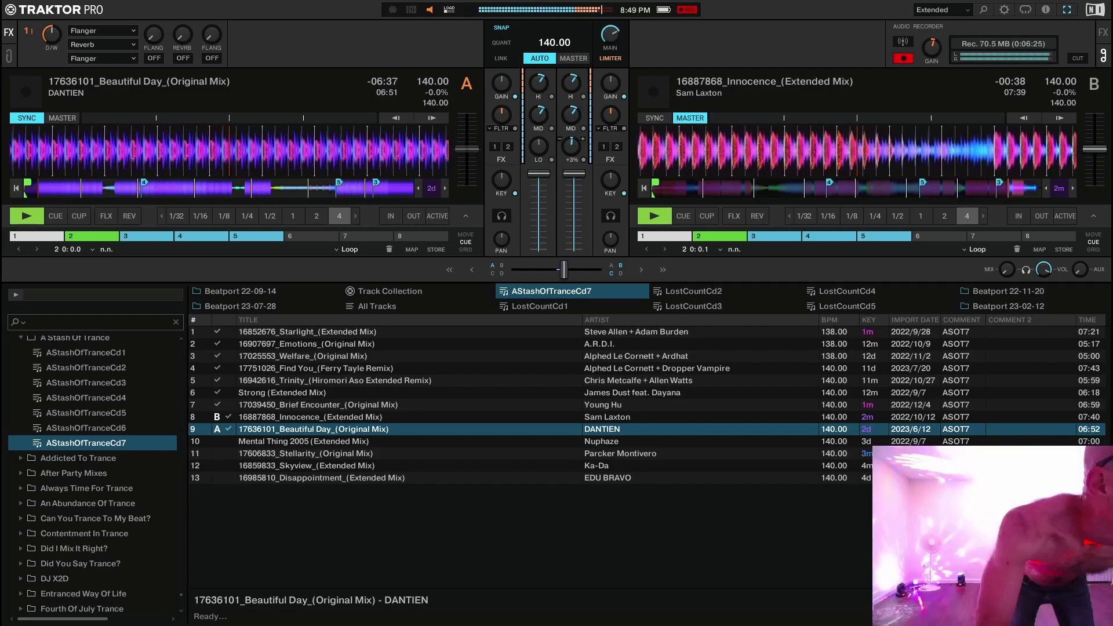
{"action": "mouse_move", "coordinate": [542, 151]}
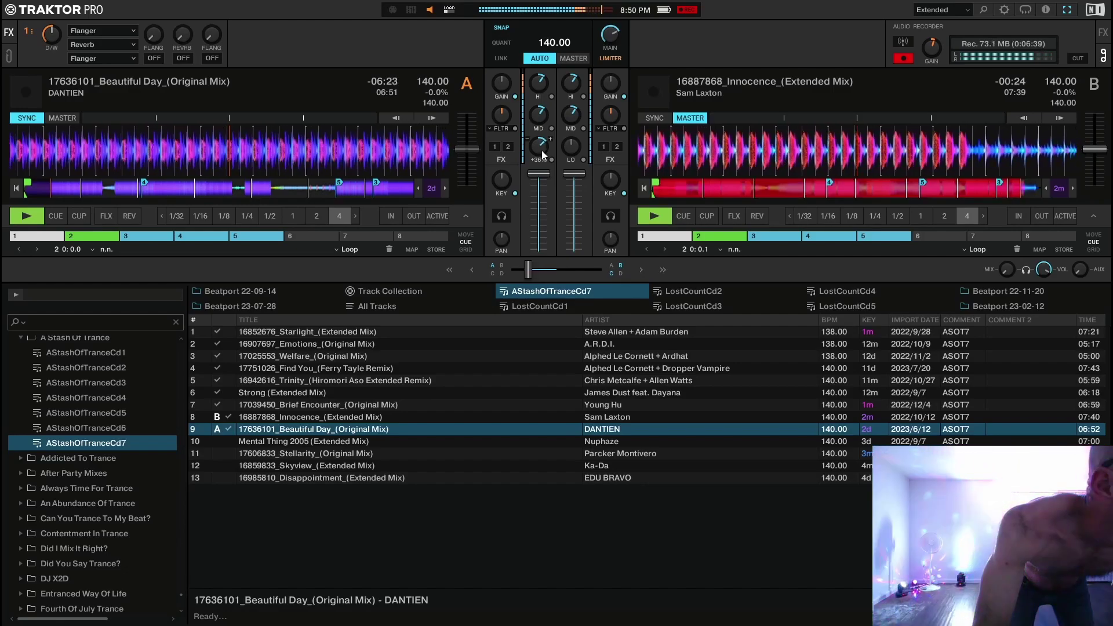
{"action": "left_click", "coordinate": [1078, 59]}
{"action": "left_click", "coordinate": [27, 118]}
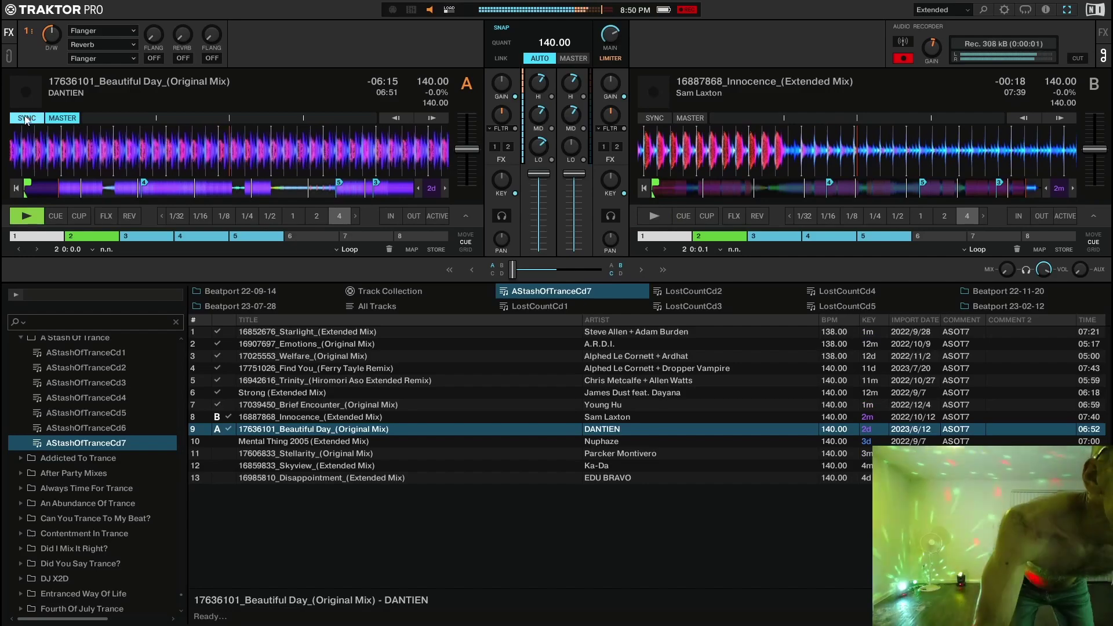
Load track 10, Mental Thing 2005 (Extended Mix), into deck B at hotcue 2 and enable sync on that deck.
{"action": "left_click", "coordinate": [386, 440]}
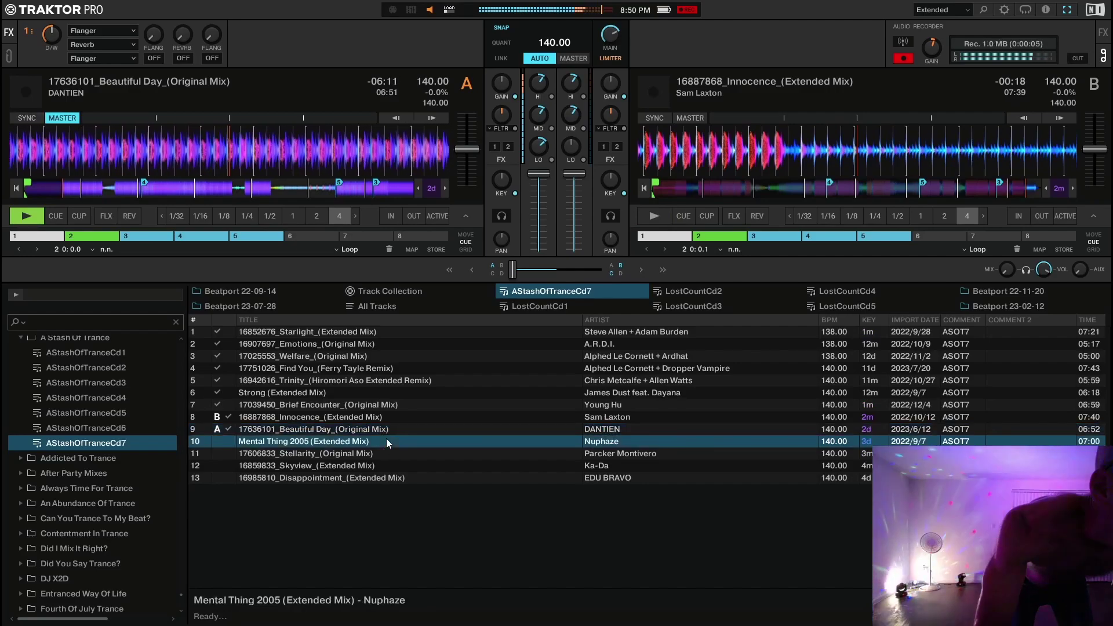
{"action": "right_click", "coordinate": [386, 441]}
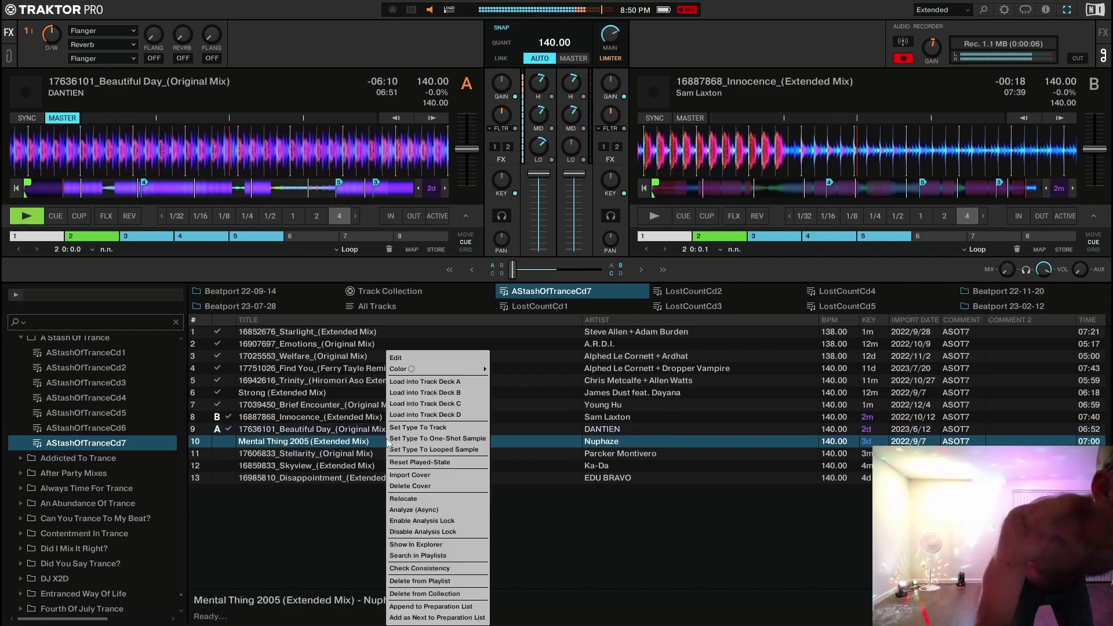
{"action": "left_click", "coordinate": [413, 393]}
{"action": "left_click", "coordinate": [706, 220]}
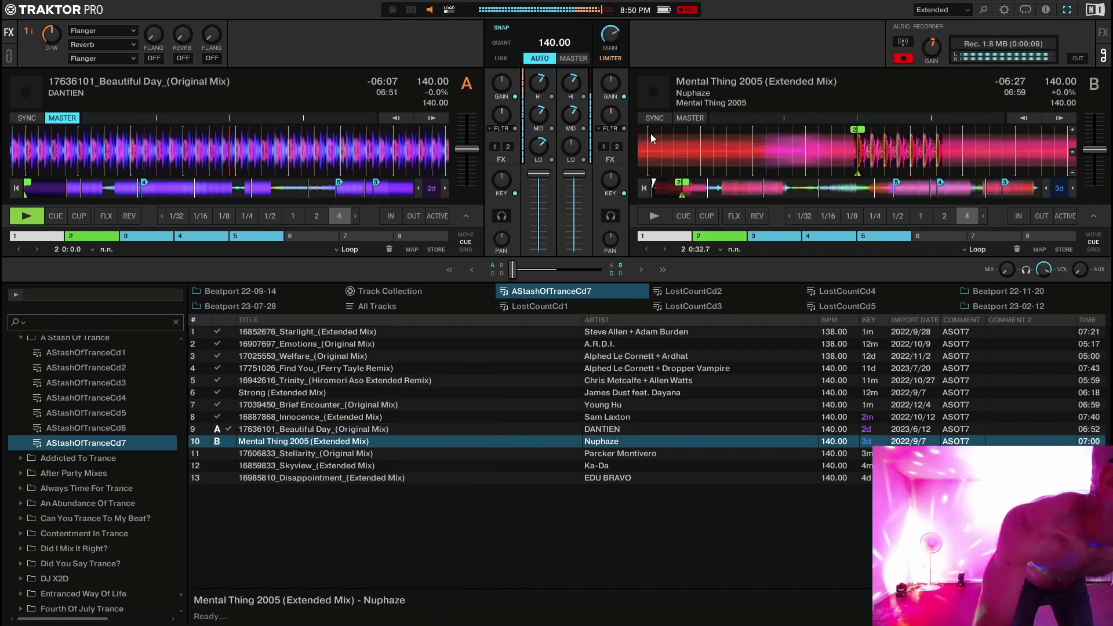
{"action": "left_click", "coordinate": [656, 119]}
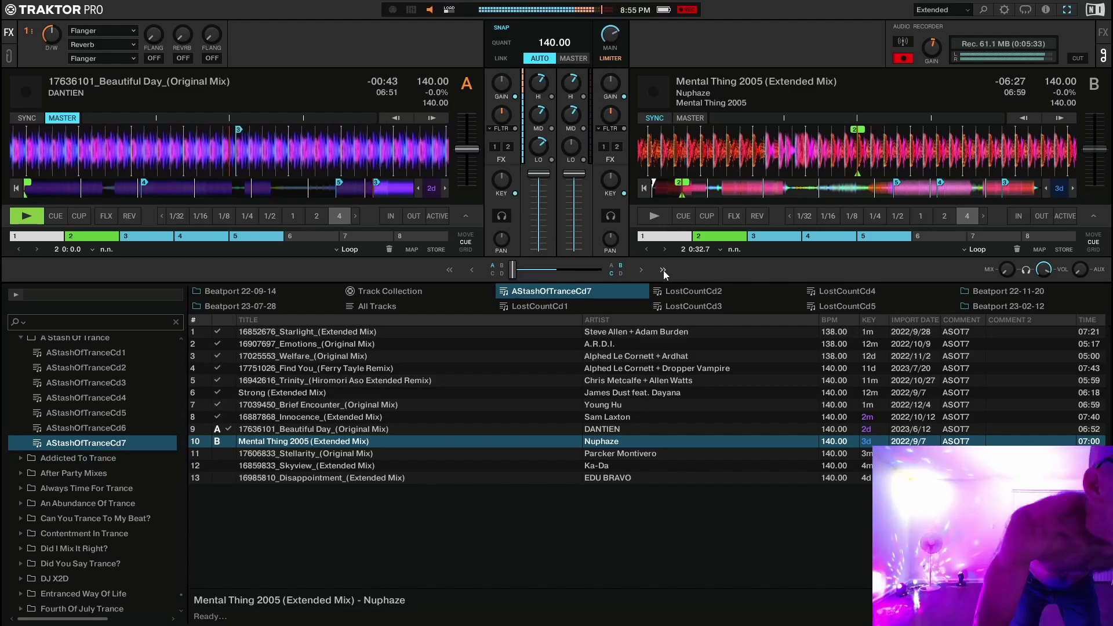
Mix from Beautiful Day to Mental Thing 2005 on deck B, cutting the recording and releasing deck B's sync after the transition.
{"action": "key", "text": "space"}
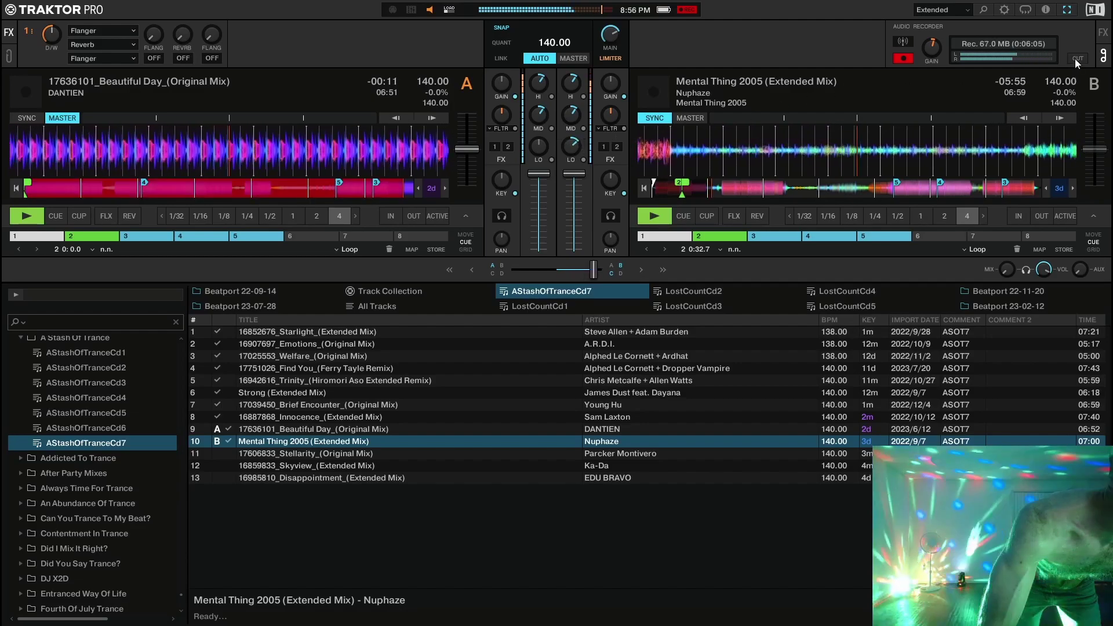
{"action": "left_click", "coordinate": [1078, 58]}
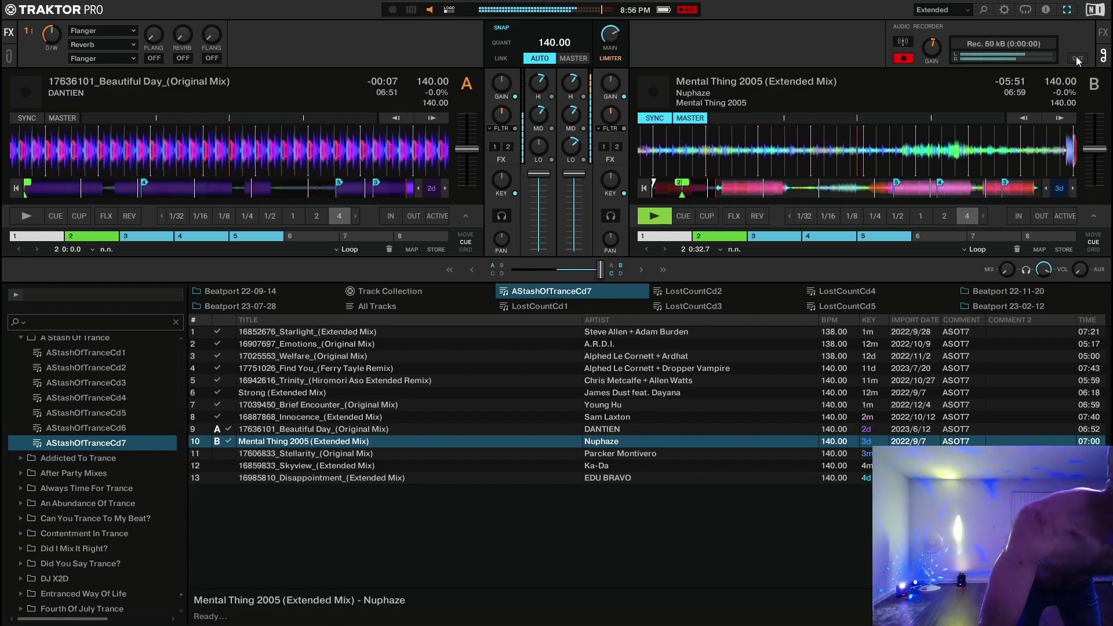
{"action": "left_click", "coordinate": [655, 118]}
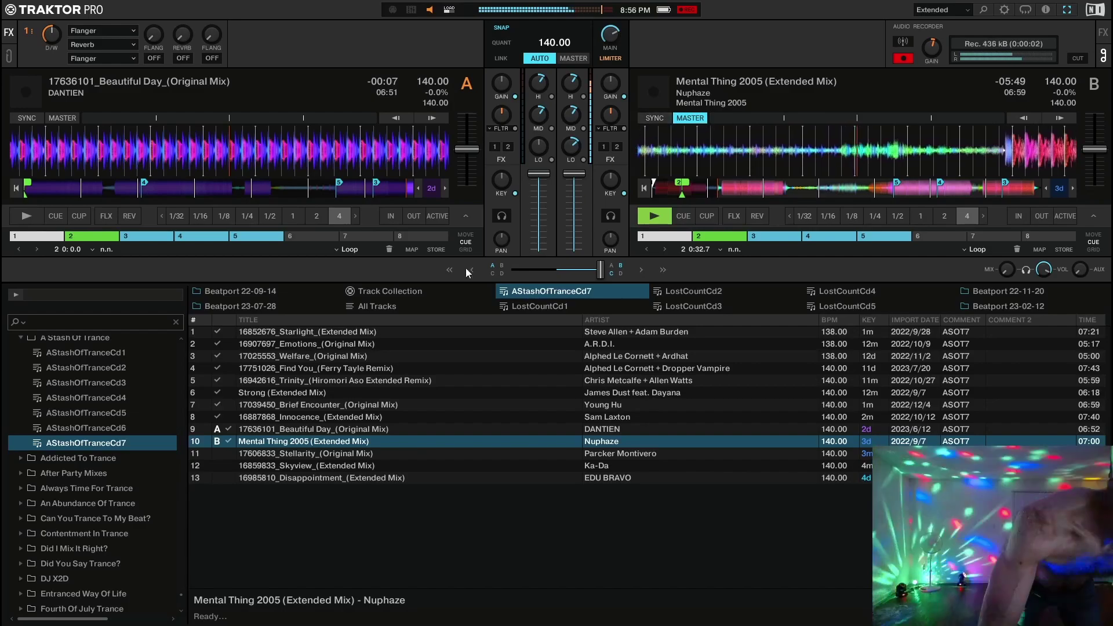
Load track 11, Stellarity (Original Mix), into deck A at hotcue 2 and enable sync on that deck.
{"action": "left_click", "coordinate": [384, 455]}
{"action": "right_click", "coordinate": [384, 454]}
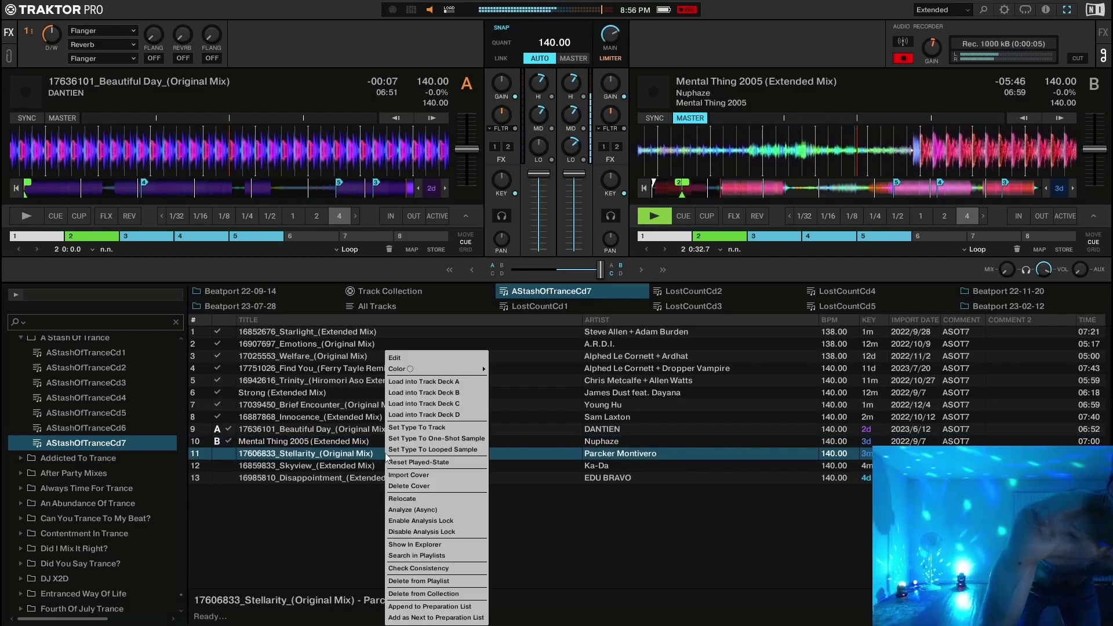
{"action": "left_click", "coordinate": [416, 383]}
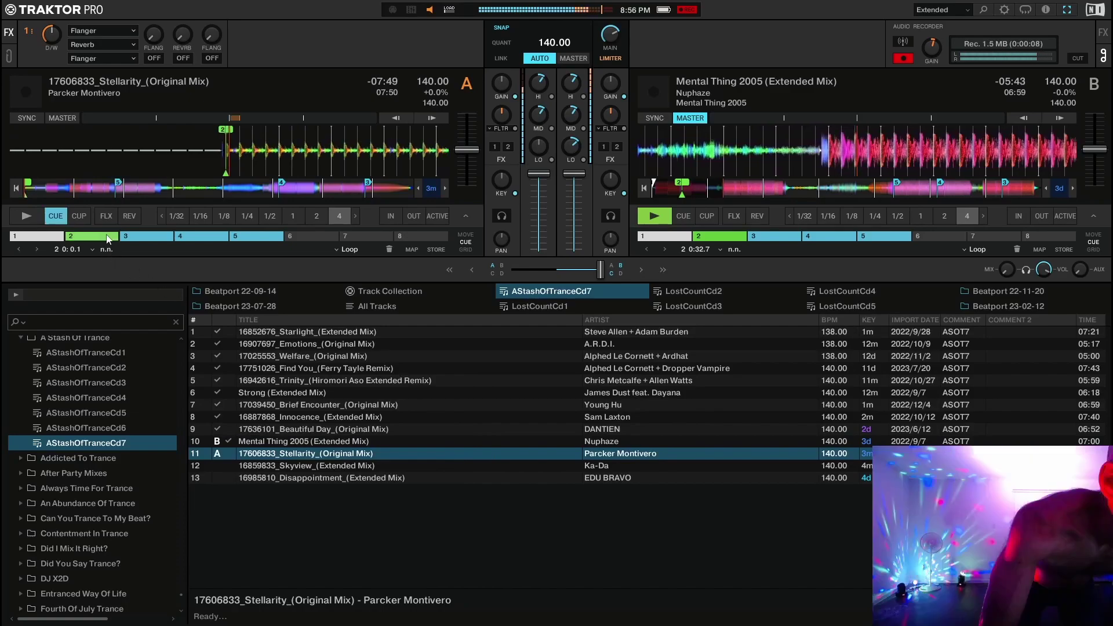
{"action": "left_click", "coordinate": [29, 118]}
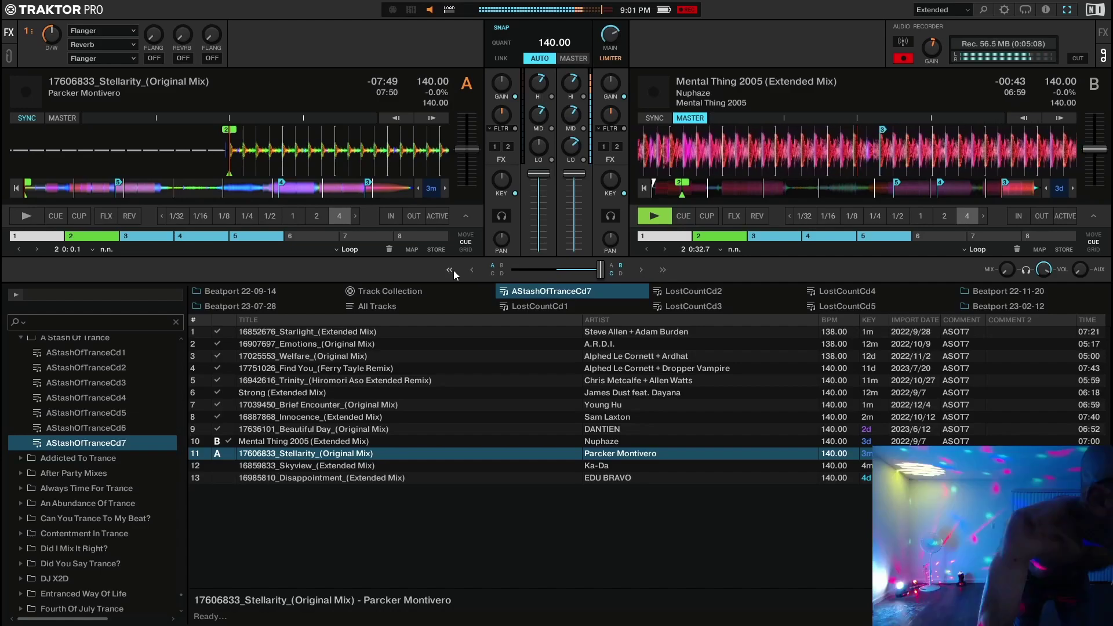
Mix from Mental Thing 2005 to Stellarity on deck A, cutting the recording and releasing deck A's sync after the transition.
{"action": "key", "text": "space"}
{"action": "left_click", "coordinate": [452, 270]}
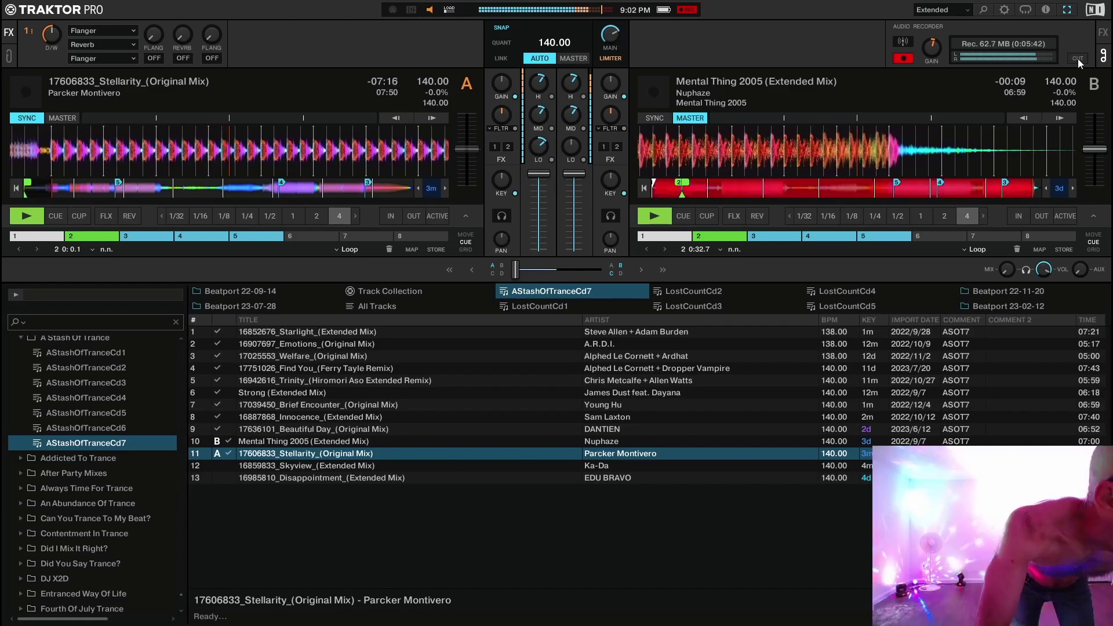
{"action": "left_click", "coordinate": [1078, 58]}
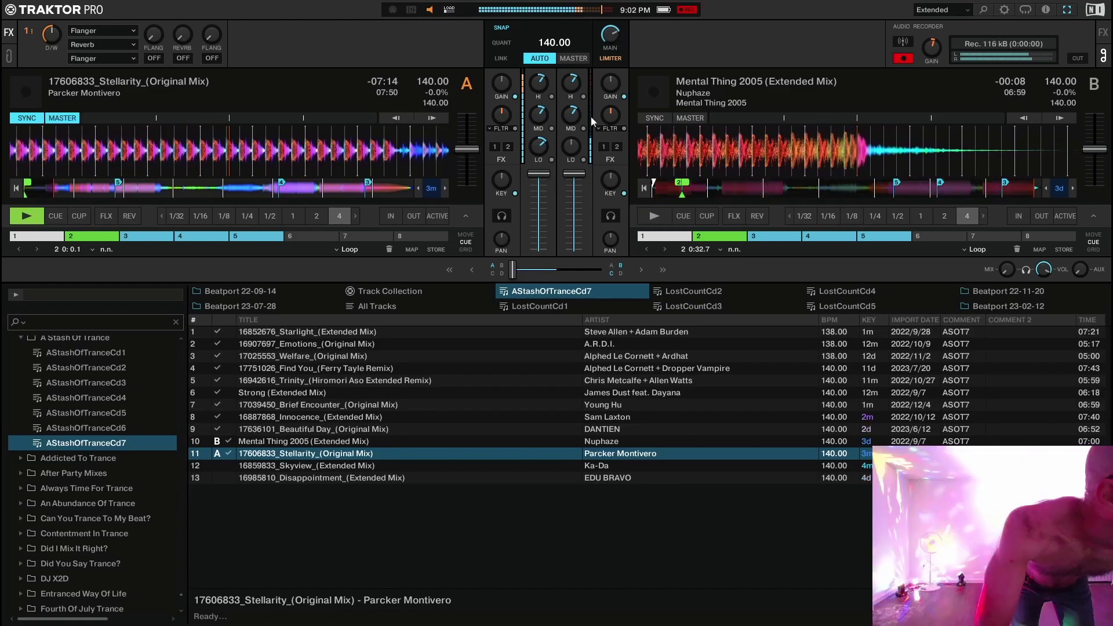
{"action": "left_click", "coordinate": [24, 120]}
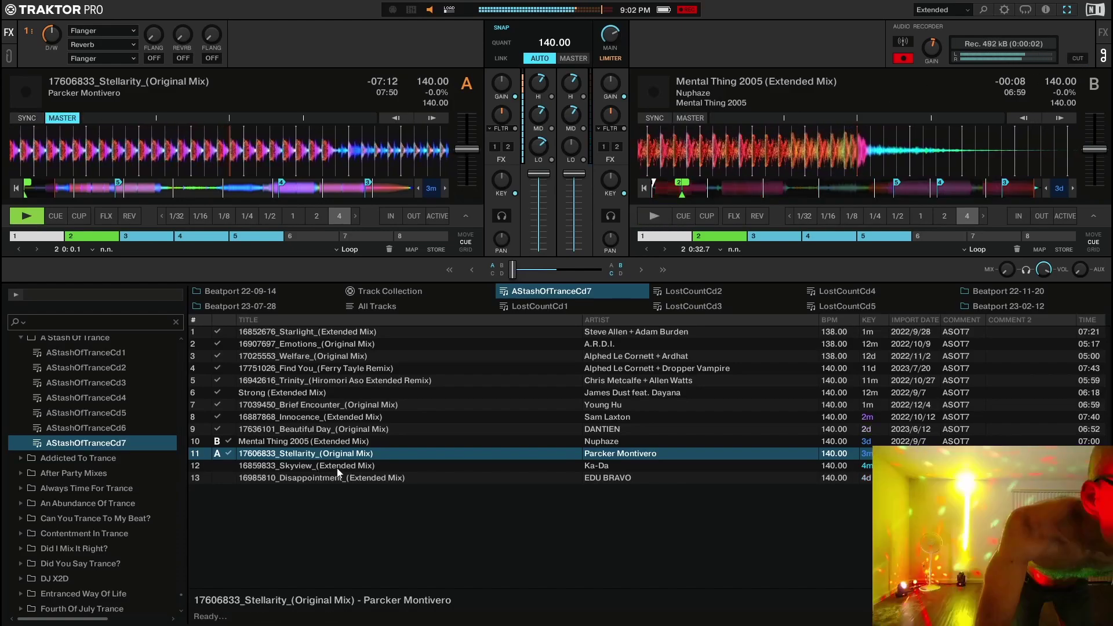
Load track 12, Skyview (Extended Mix), into deck B at hotcue 2 and enable sync on that deck.
{"action": "left_click", "coordinate": [388, 466]}
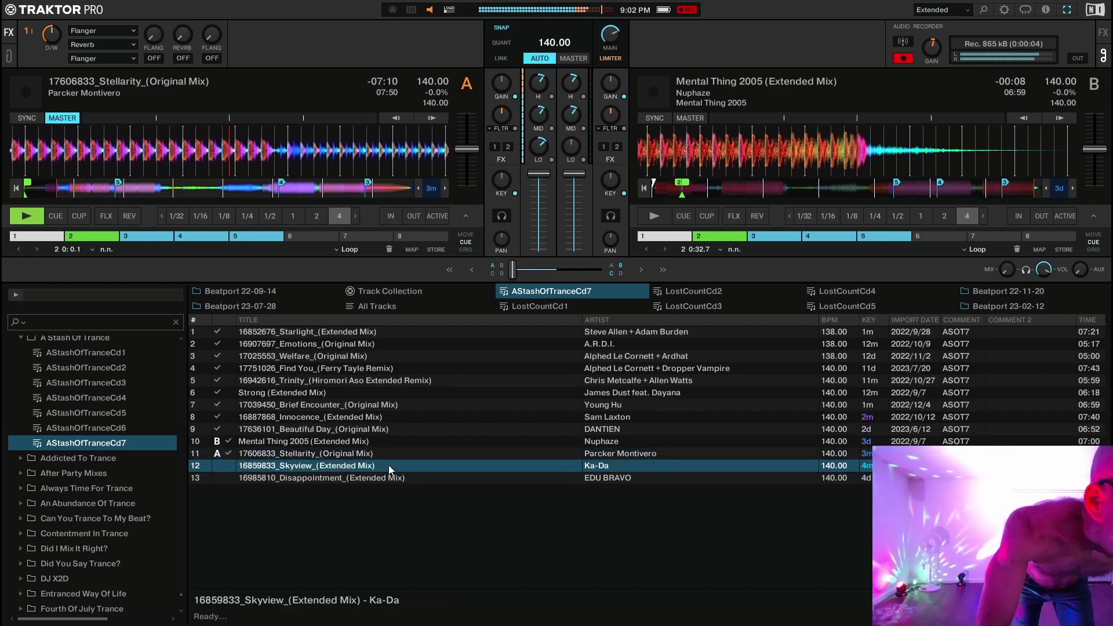
{"action": "right_click", "coordinate": [389, 466]}
{"action": "left_click", "coordinate": [426, 394]}
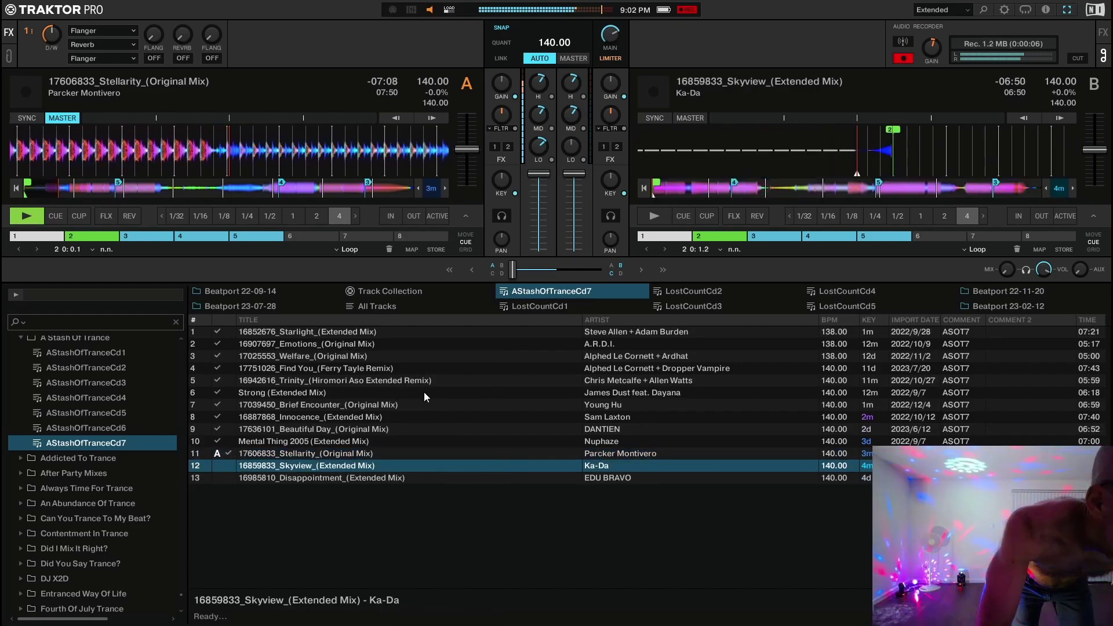
{"action": "left_click", "coordinate": [719, 237]}
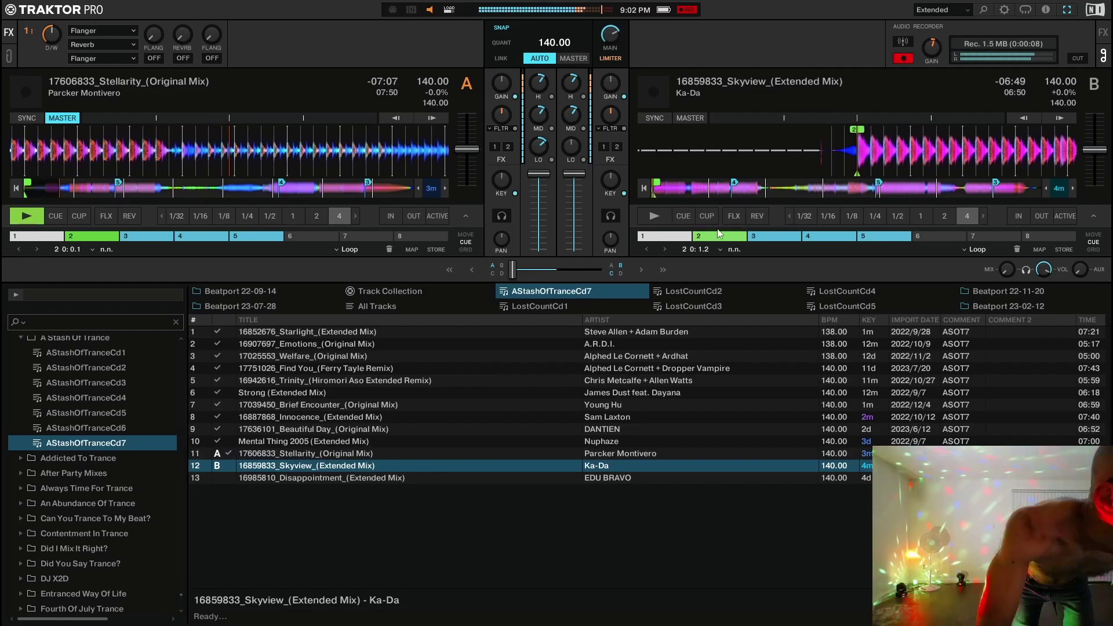
{"action": "left_click", "coordinate": [661, 117]}
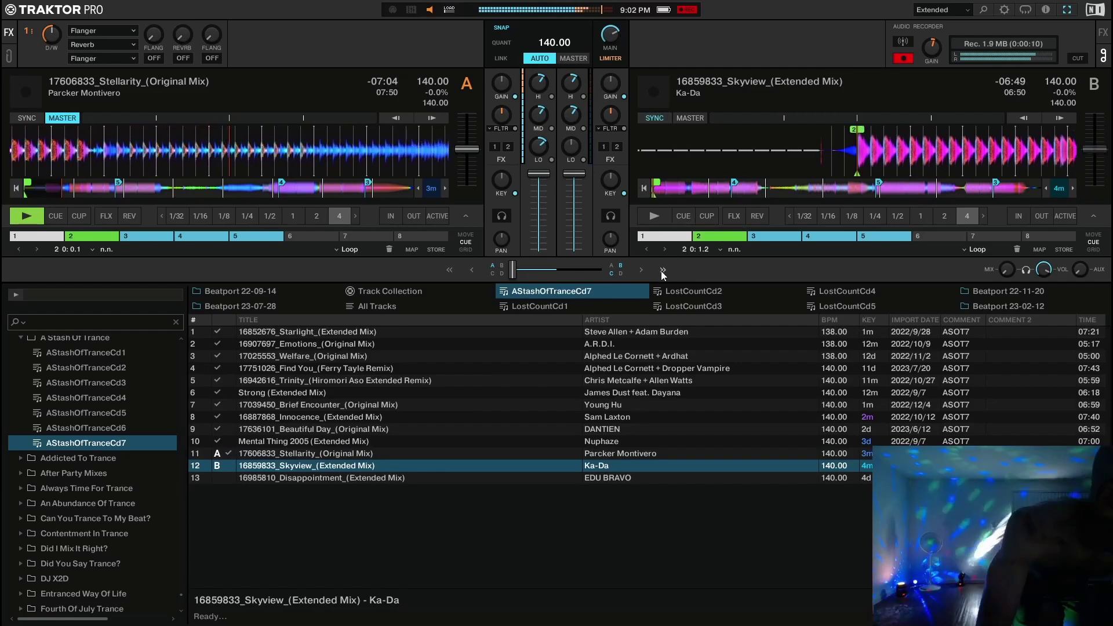
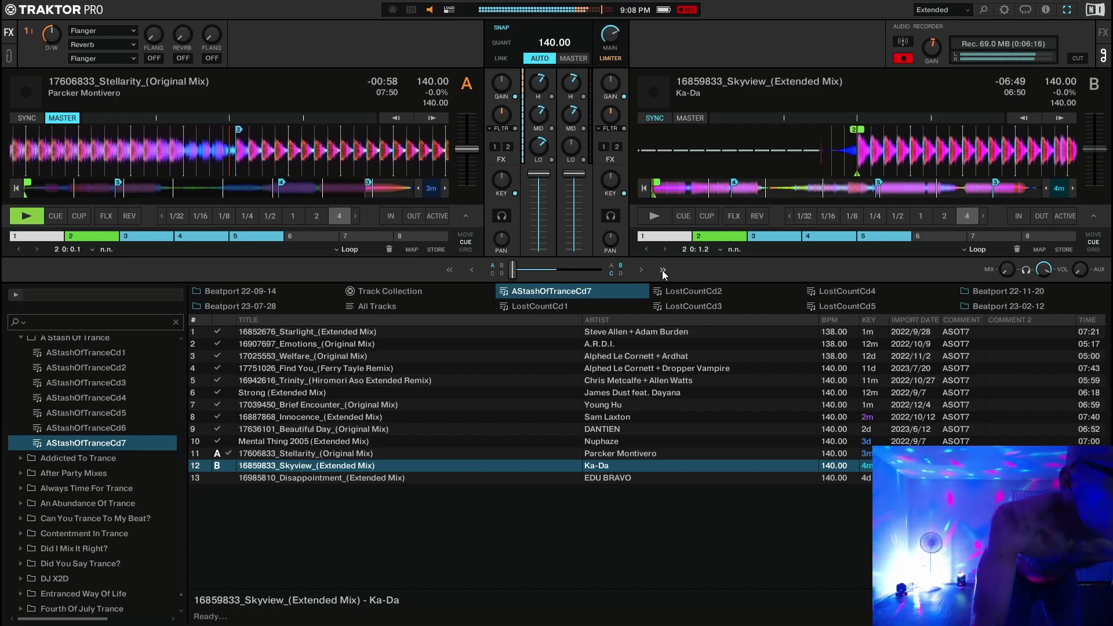
Mix from Stellarity to Skyview on deck B, cutting the recording and releasing deck B's sync after the transition.
{"action": "key", "text": "space"}
{"action": "mouse_move", "coordinate": [540, 156]}
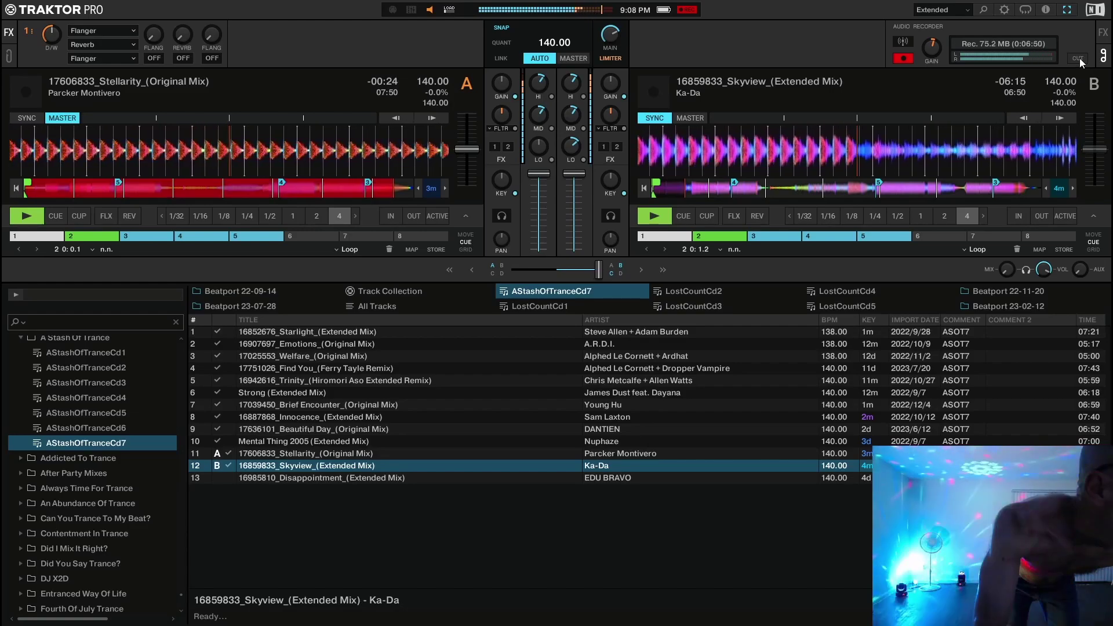
{"action": "left_click", "coordinate": [1080, 58]}
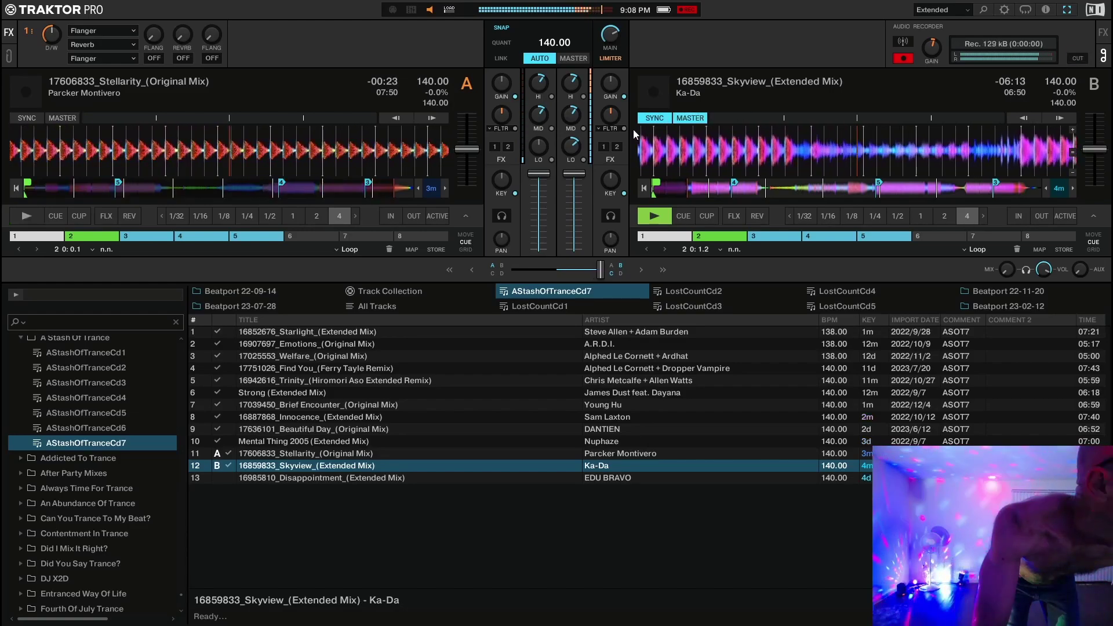
{"action": "left_click", "coordinate": [660, 120]}
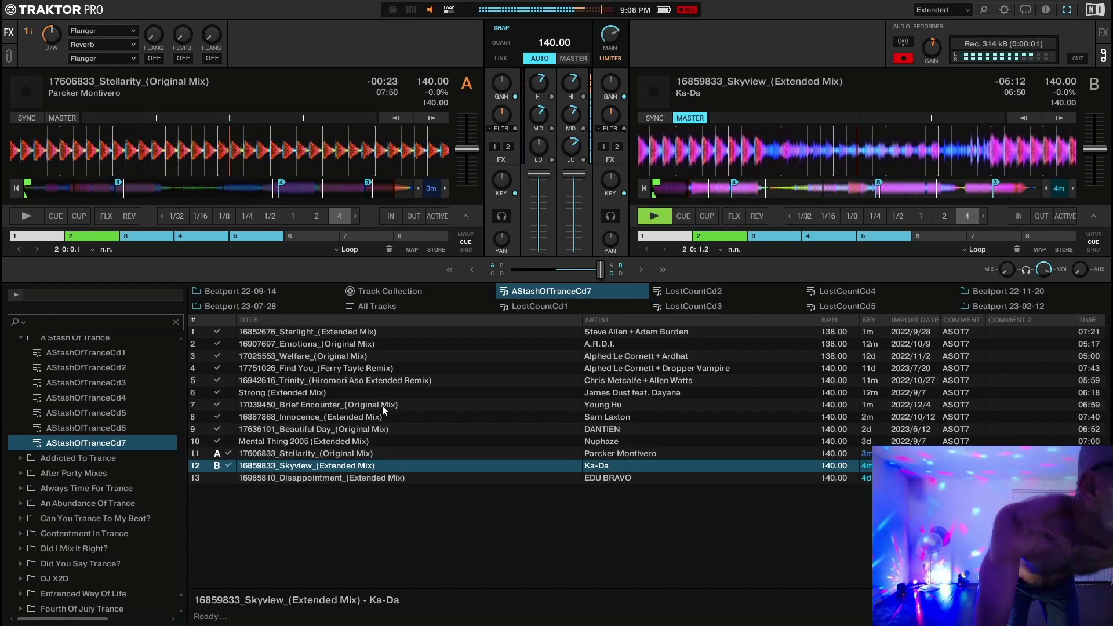
Load track 13, Disappointment (Extended Mix), into deck A and enable sync on that deck.
{"action": "left_click", "coordinate": [414, 478]}
{"action": "right_click", "coordinate": [413, 478]}
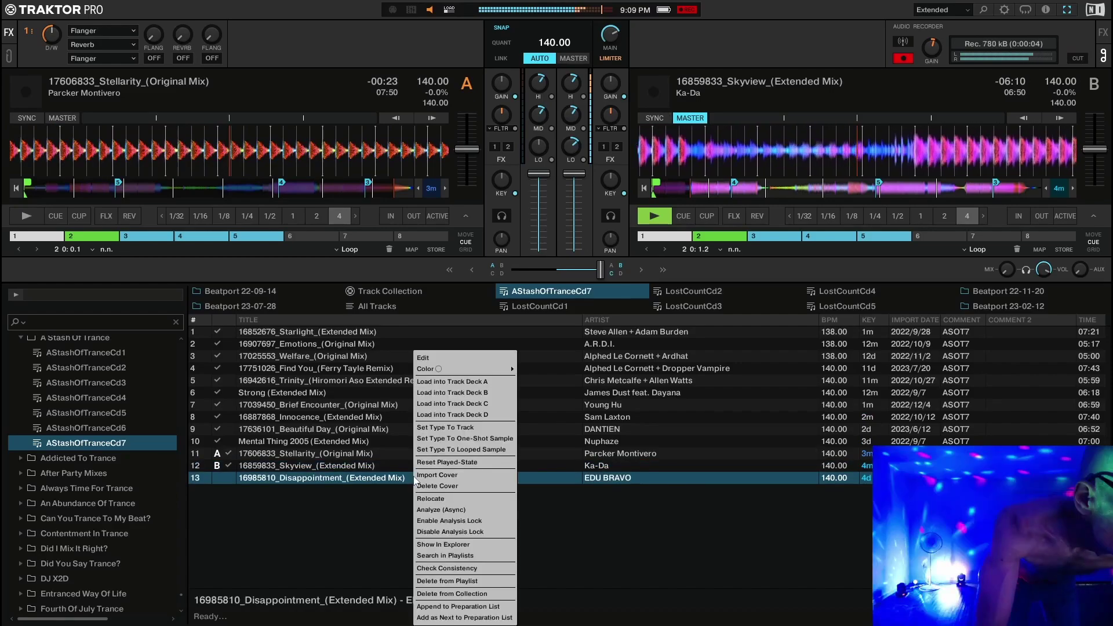
{"action": "left_click", "coordinate": [452, 382]}
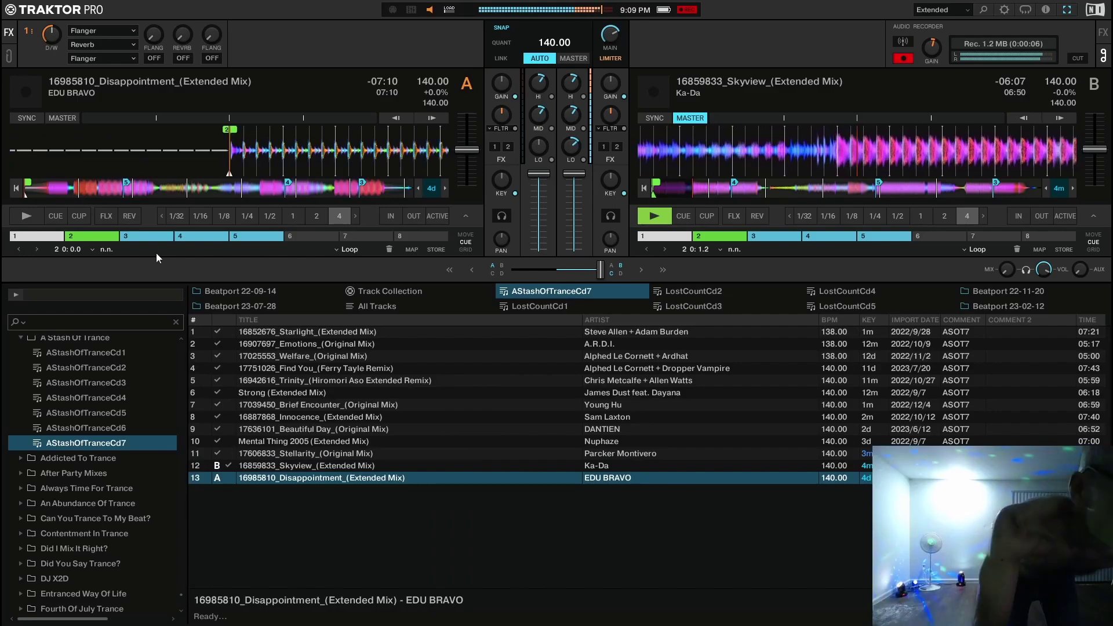
{"action": "left_click", "coordinate": [27, 117]}
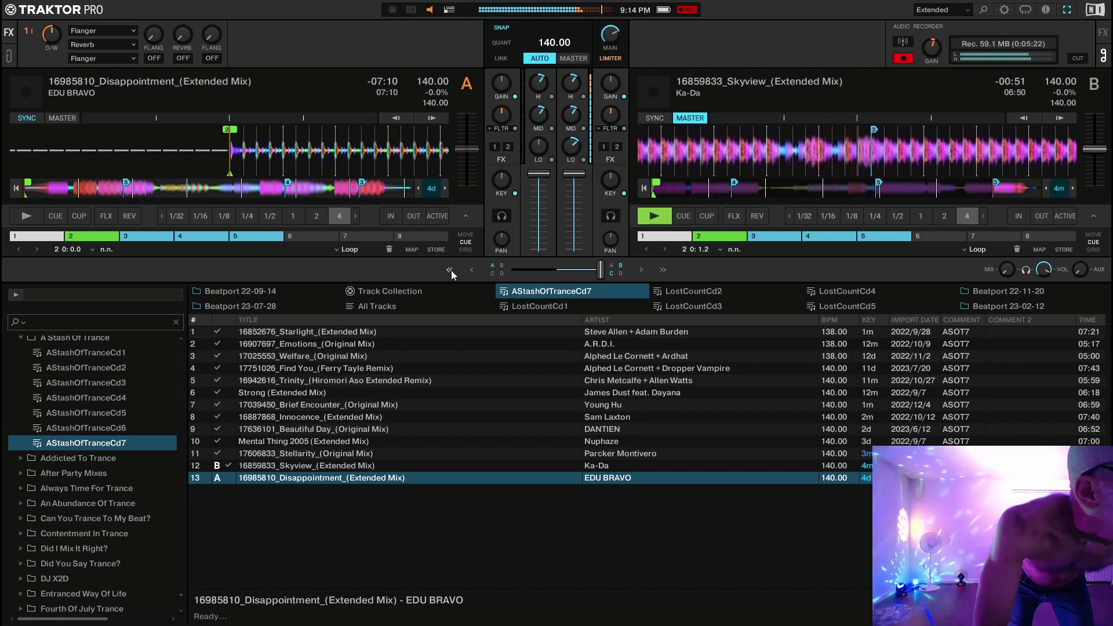
Mix from Skyview to Disappointment on deck A, swapping the low EQ between decks, cutting the recording and releasing deck A's sync after the transition.
{"action": "left_click_drag", "start_coordinate": [573, 158], "coordinate": [574, 148]}
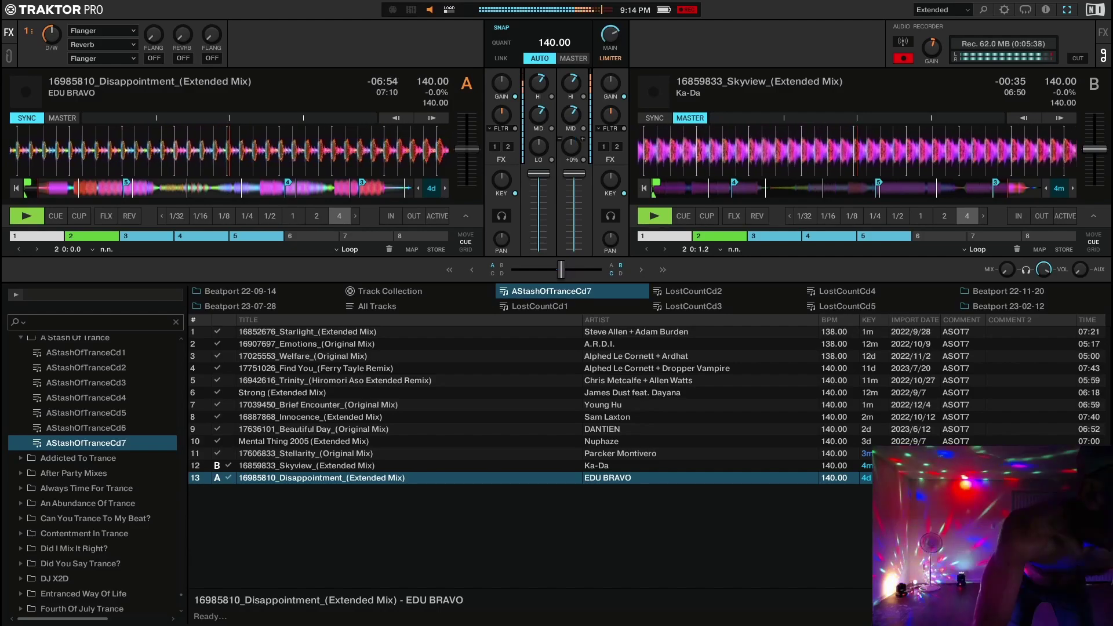
{"action": "mouse_move", "coordinate": [542, 150]}
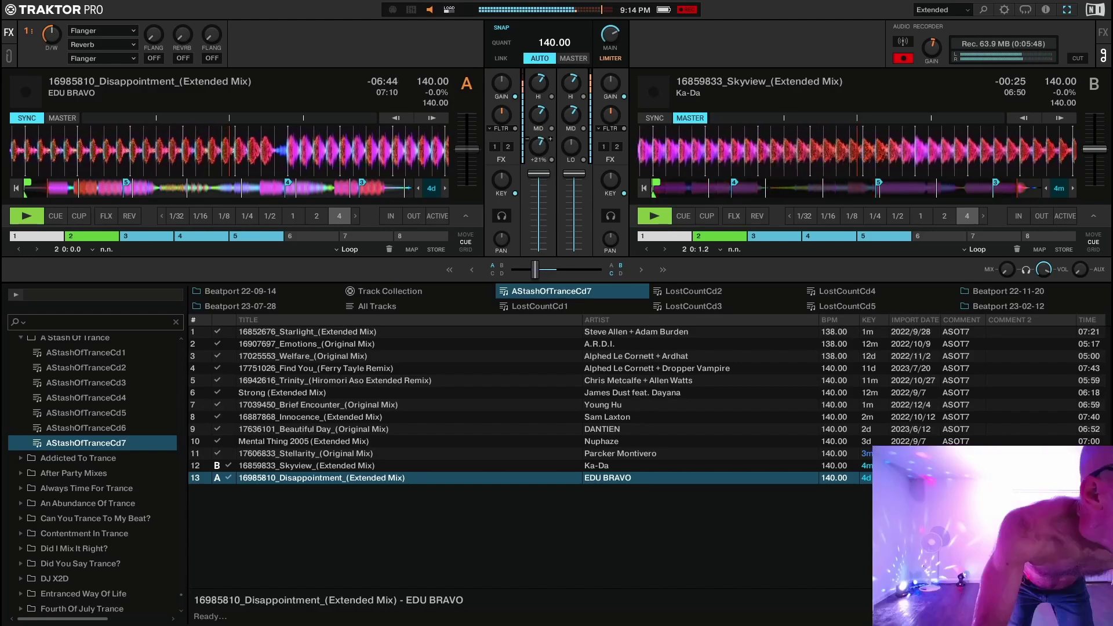
{"action": "left_click_drag", "start_coordinate": [541, 147], "coordinate": [541, 148]}
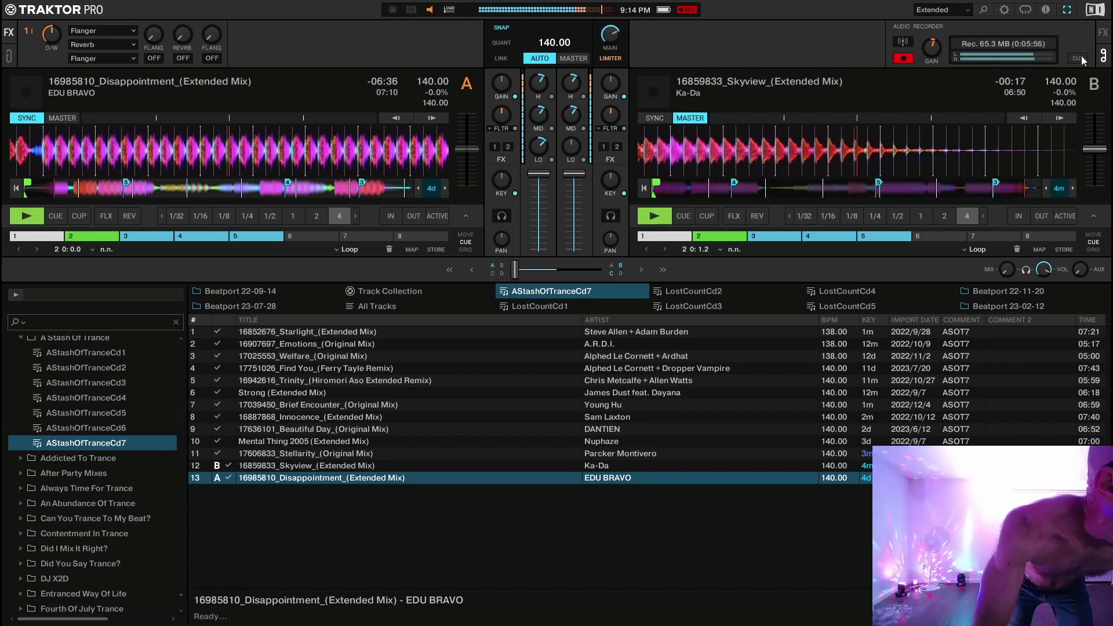
{"action": "left_click", "coordinate": [1079, 58]}
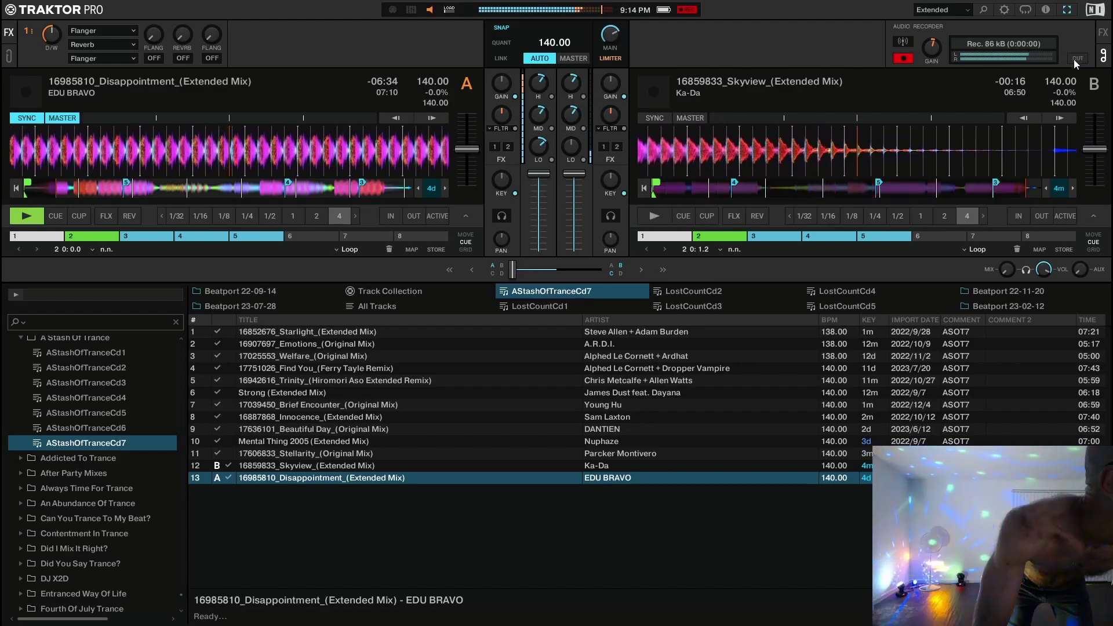
{"action": "left_click", "coordinate": [29, 118]}
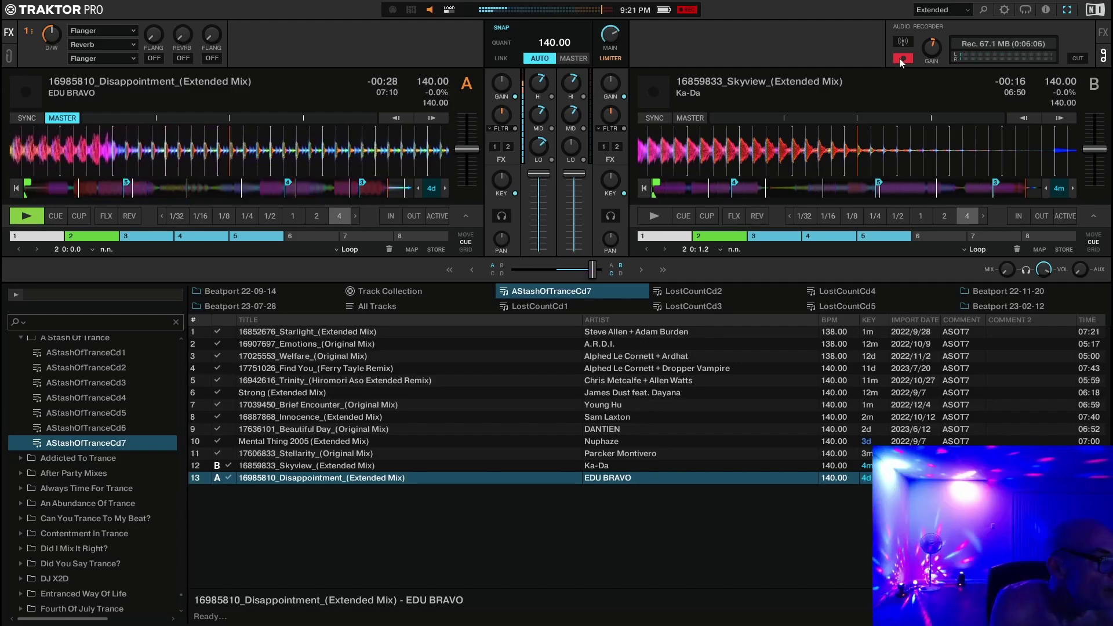
Fade out Disappointment on deck A during its outro and stop the audio recording to end the set.
{"action": "left_click", "coordinate": [902, 59]}
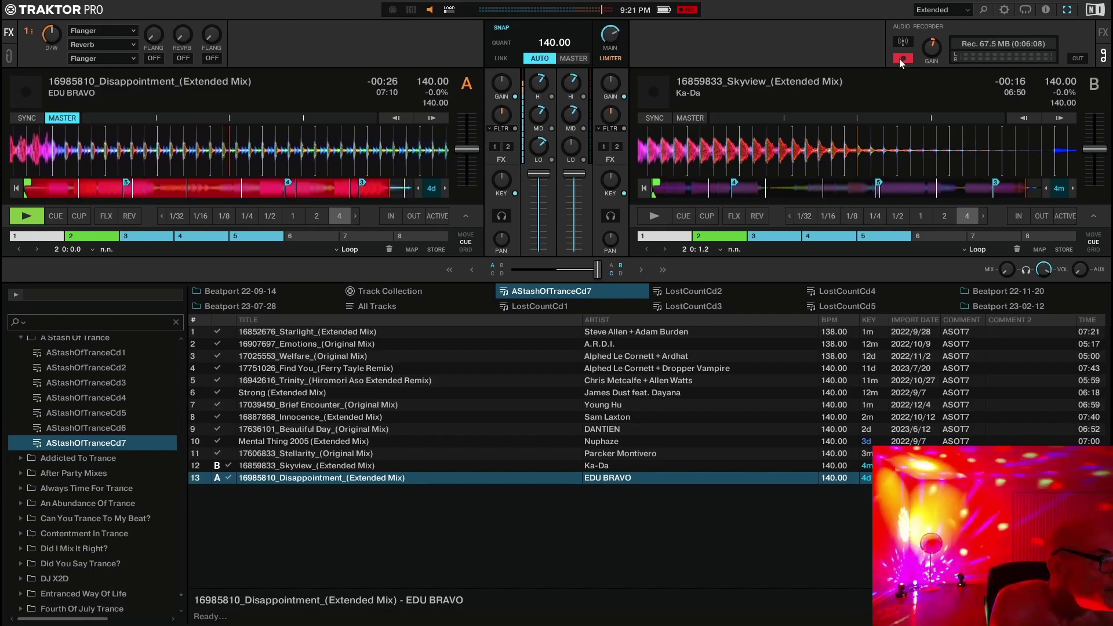